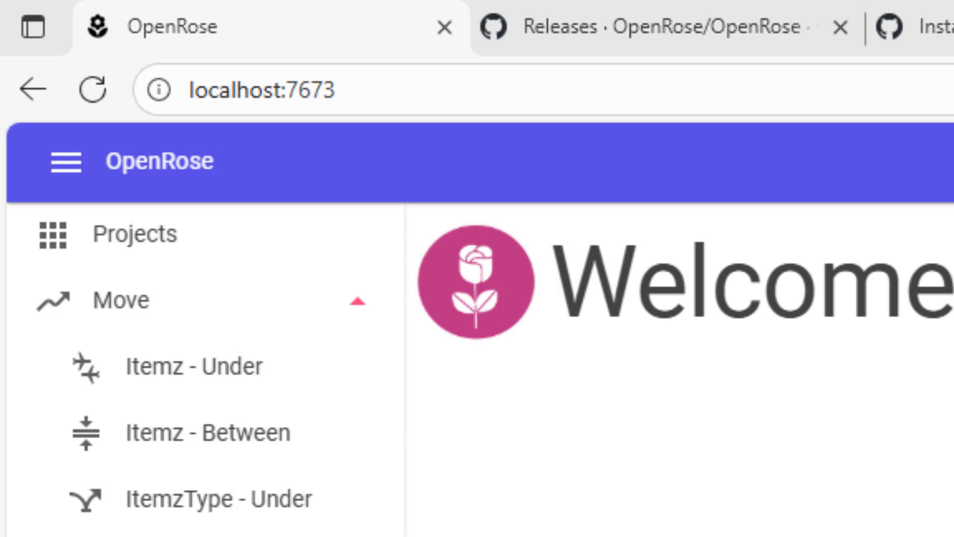
Step: Confirm that OpenRose Settings shows version v0.2.0-69, then view the GitHub OpenRose releases page
click(373, 88)
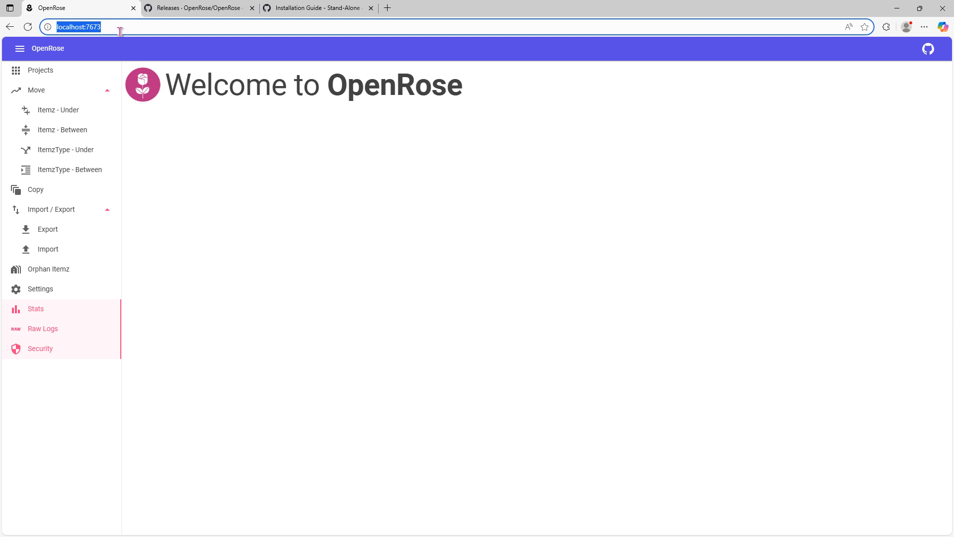
click(38, 293)
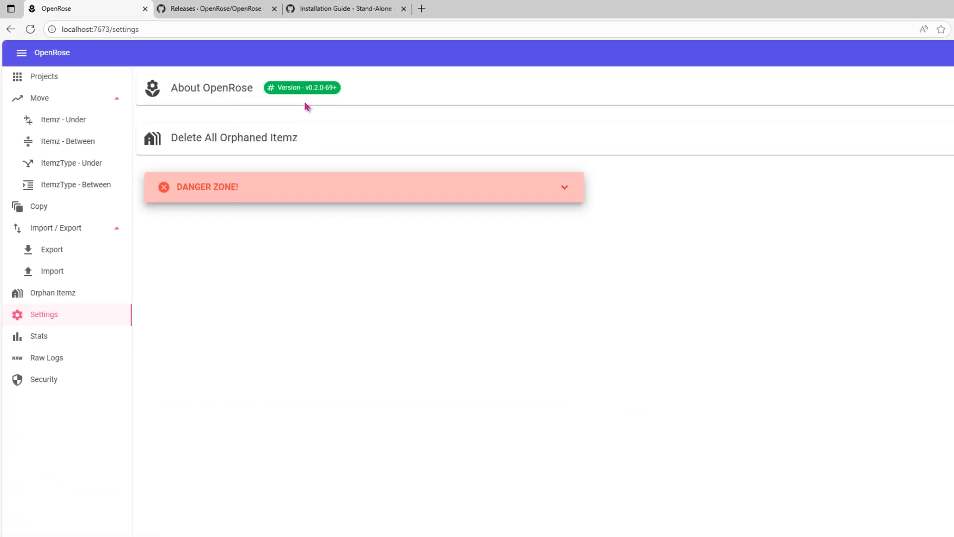
click(205, 9)
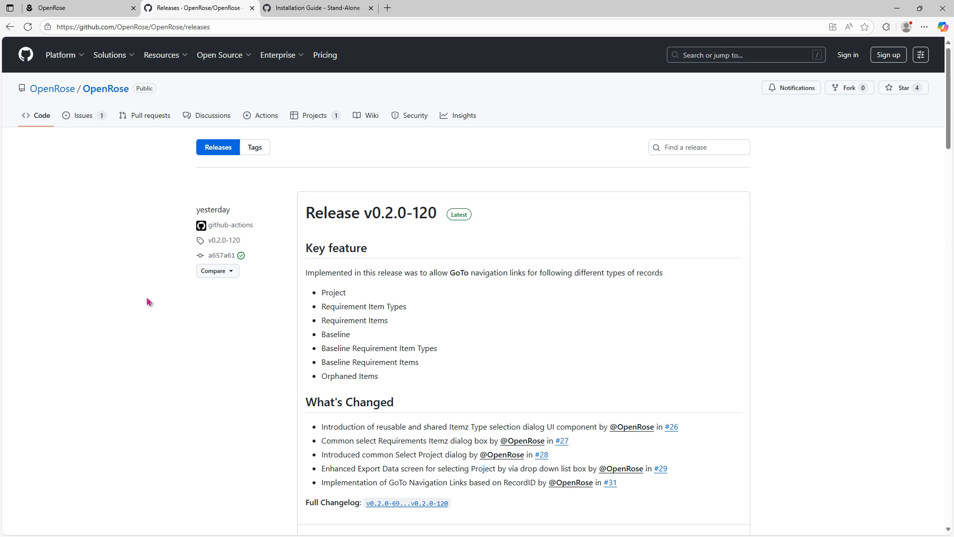
Step: Scroll the releases page to compare the v0.2.0-120 and v0.2.0-69 release notes
scroll(156, 348, down, 10)
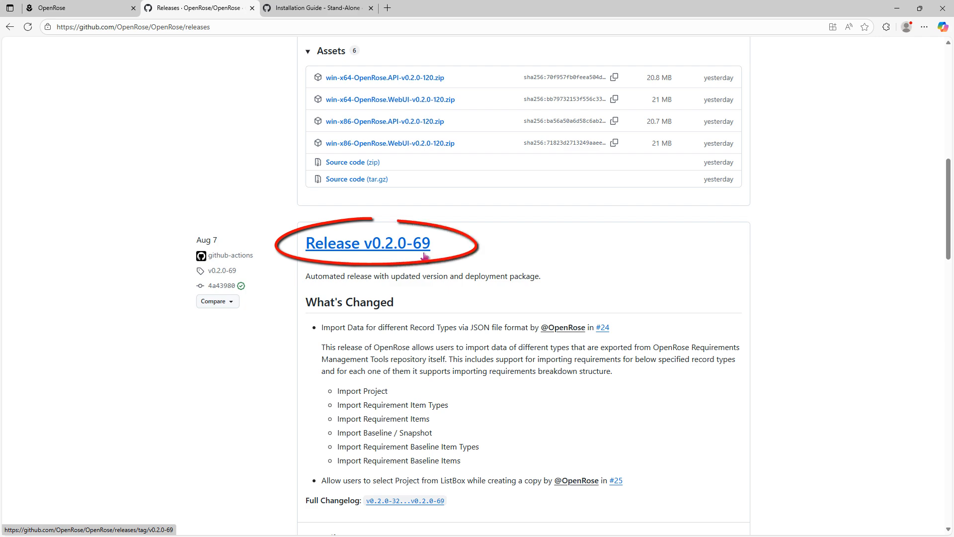
scroll(423, 265, up, 10)
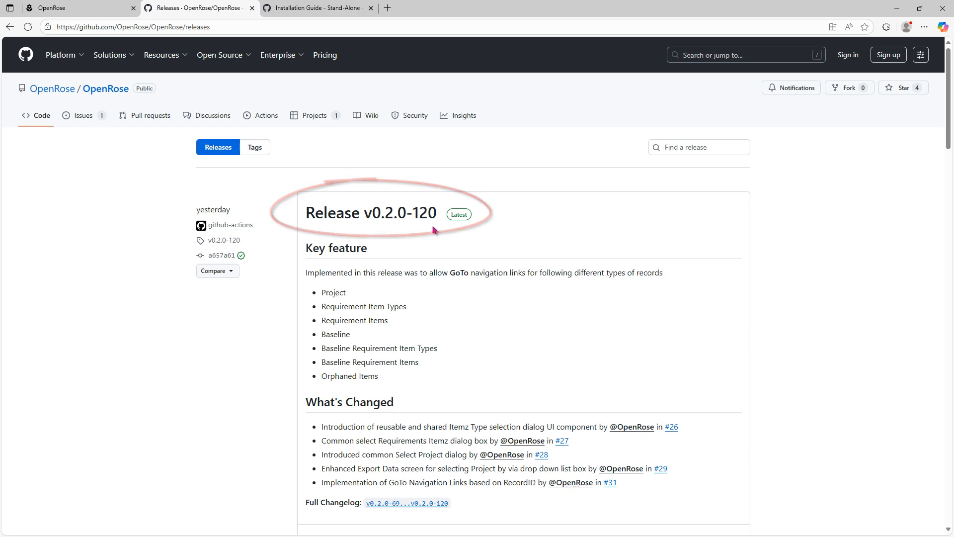
scroll(469, 281, down, 5)
scroll(473, 284, down, 5)
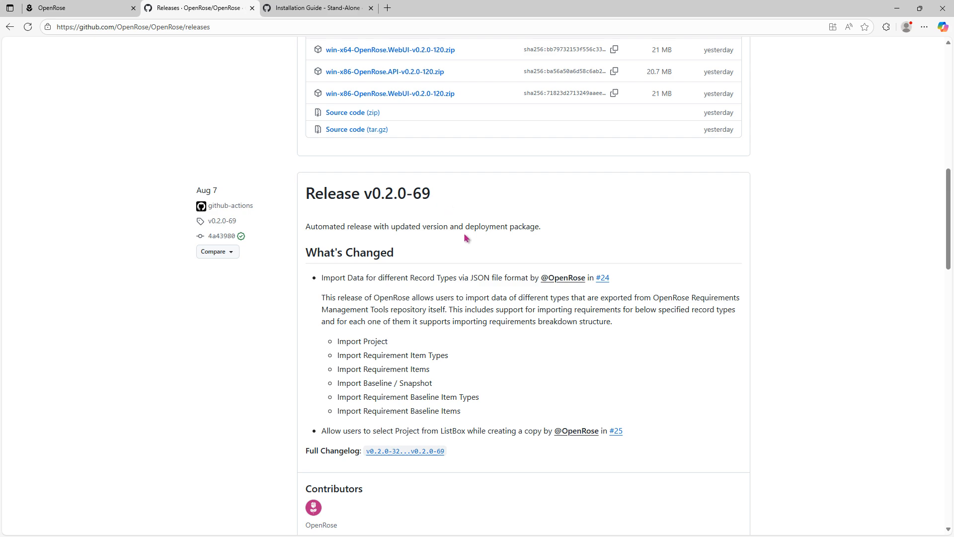
scroll(464, 237, up, 10)
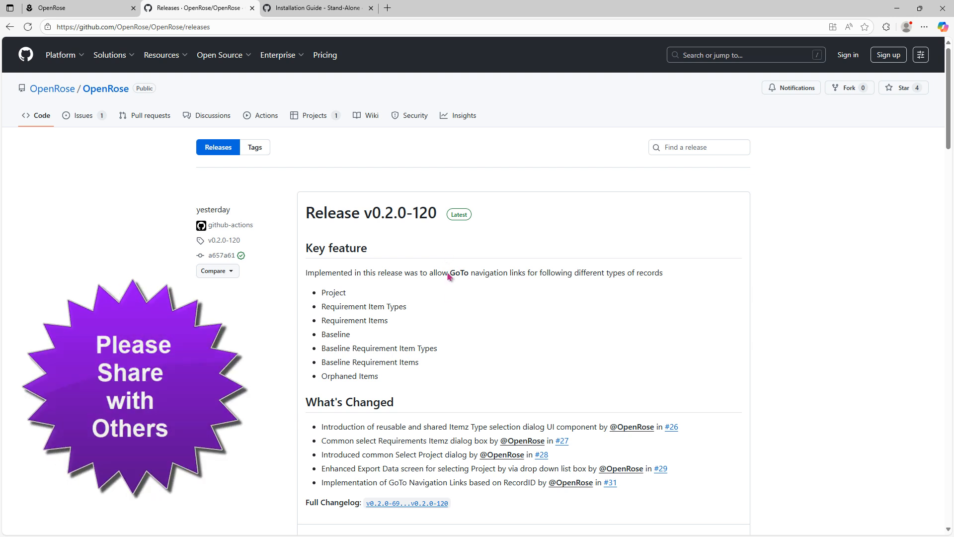
Step: Highlight and clear the GoTo navigation links text, then switch to SQL Server Management Studio
drag(450, 273, 530, 273)
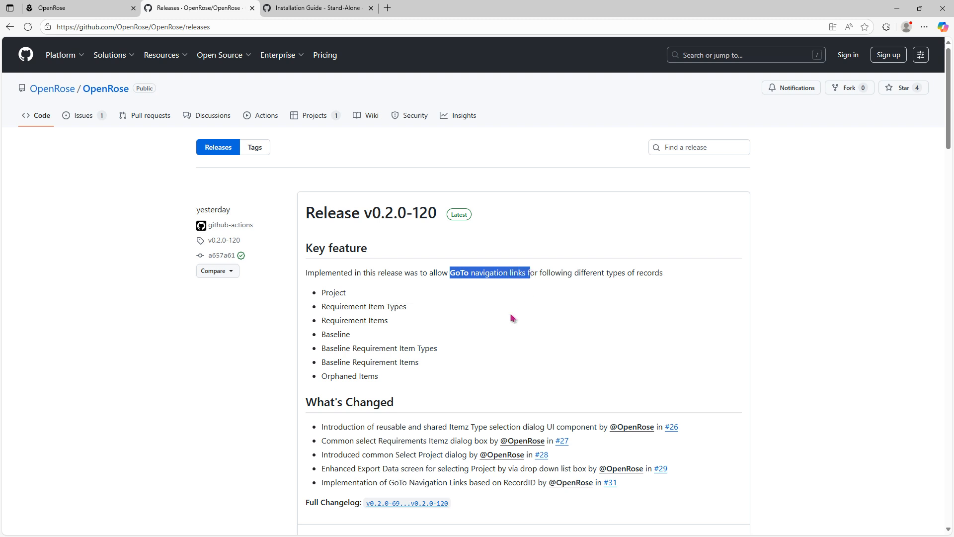
click(487, 323)
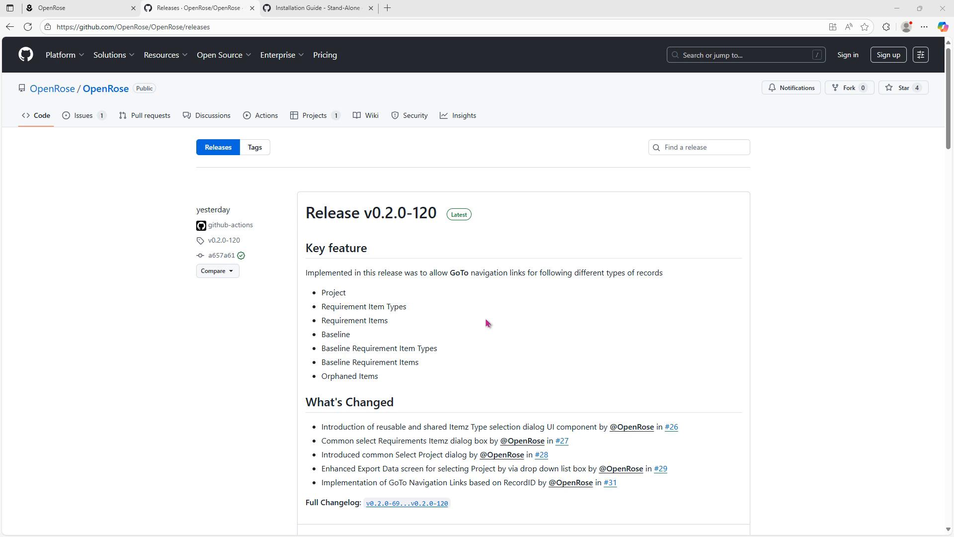
key(alt+Tab)
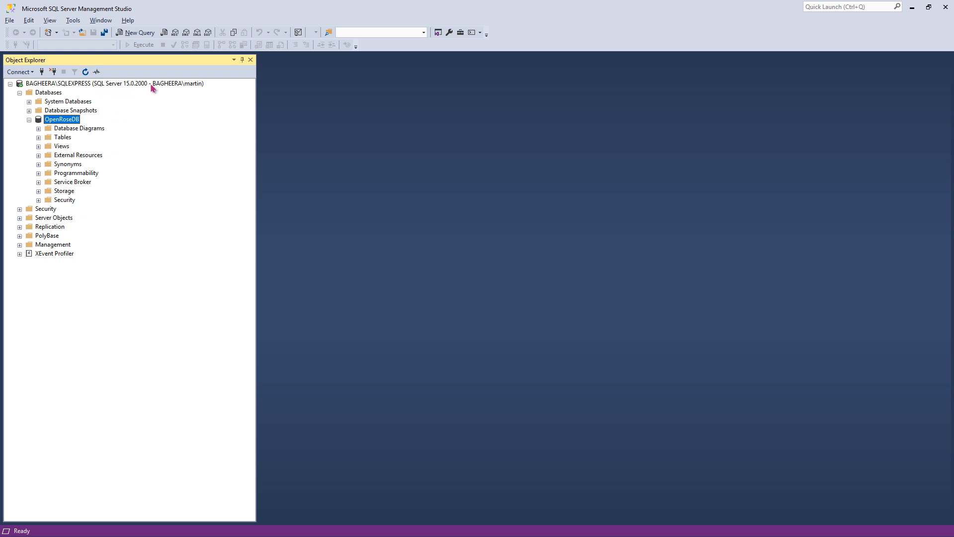
Step: Review the Back Up options for OpenRoseDB and cancel without making a backup
right_click(69, 119)
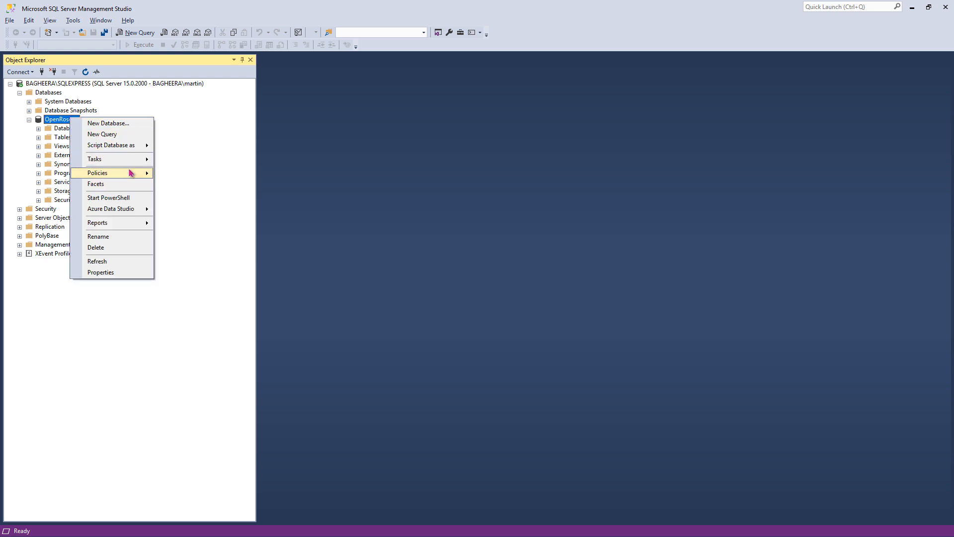
mouse_move(127, 162)
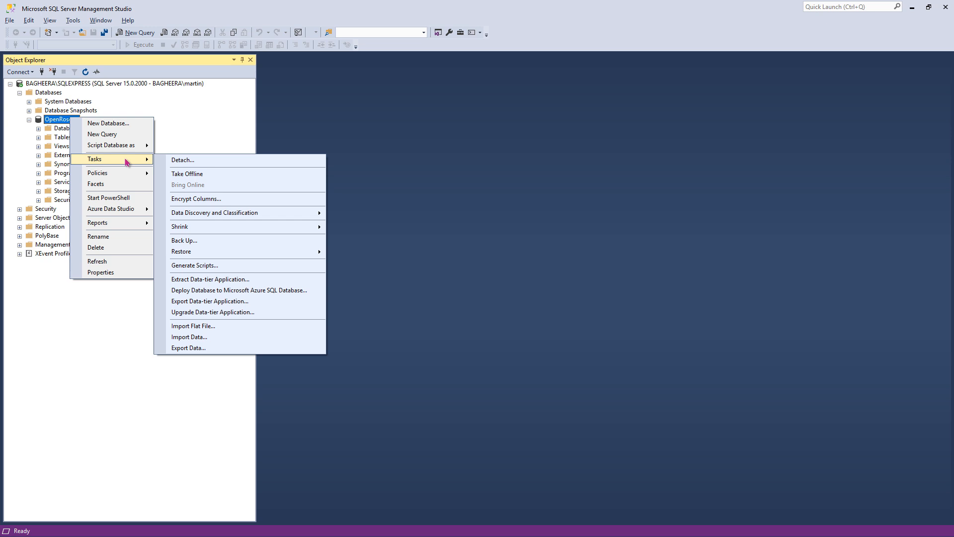
click(213, 240)
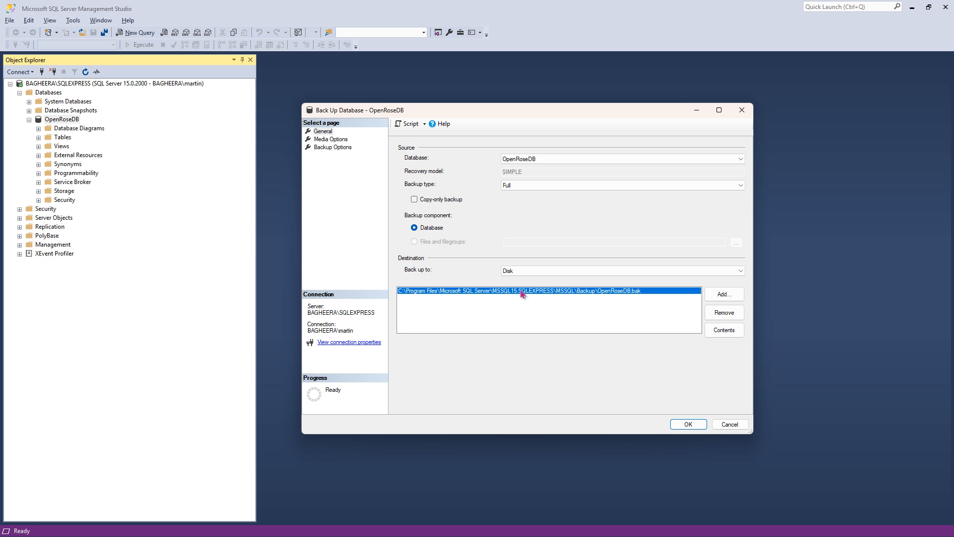
click(729, 425)
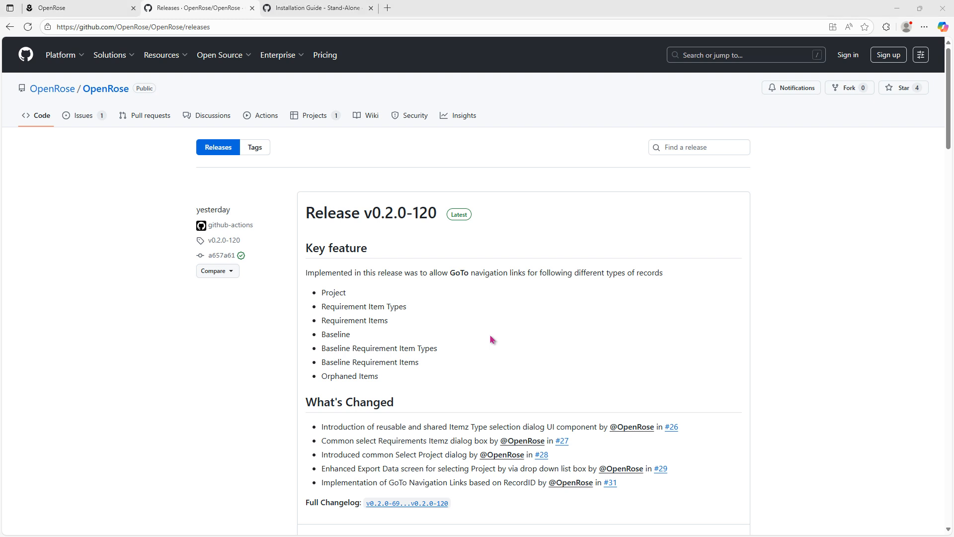
key(alt+Tab)
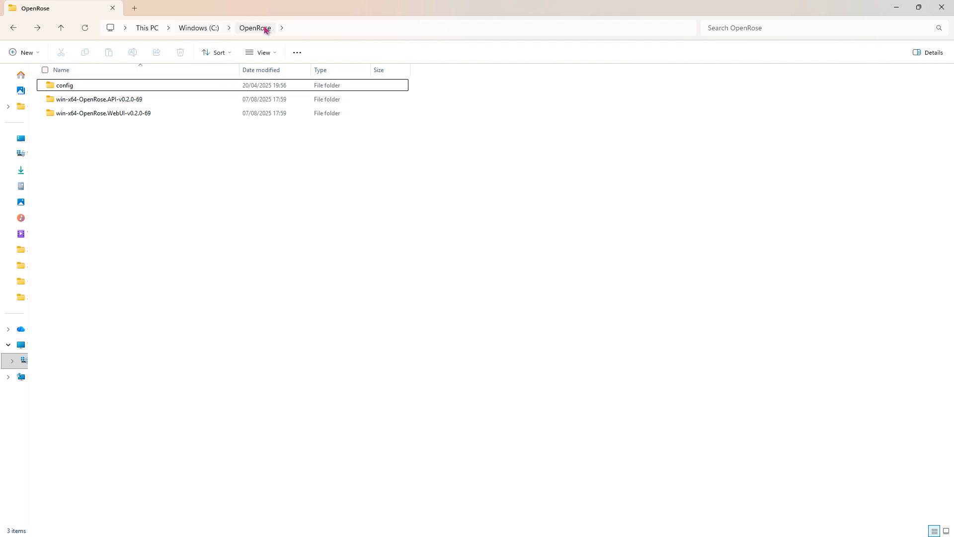
click(115, 101)
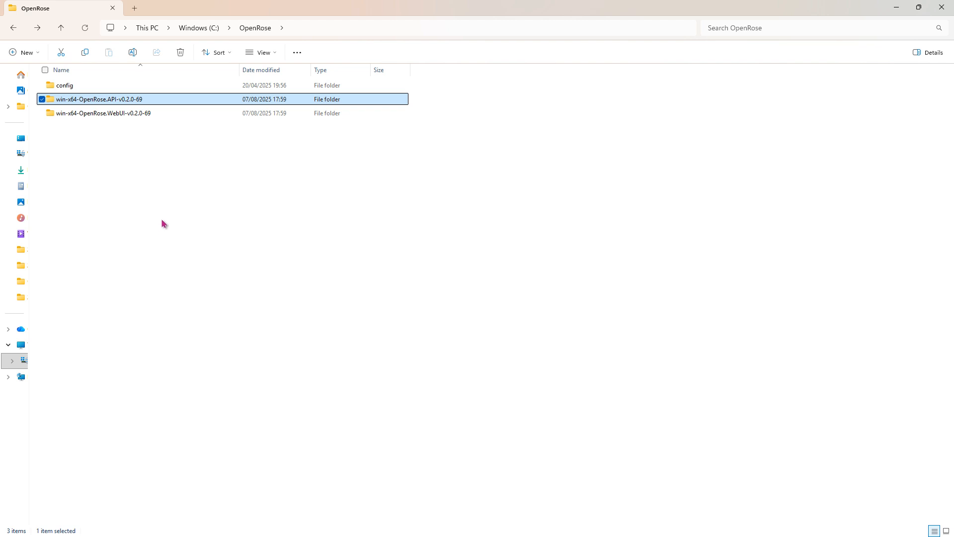
double_click(125, 99)
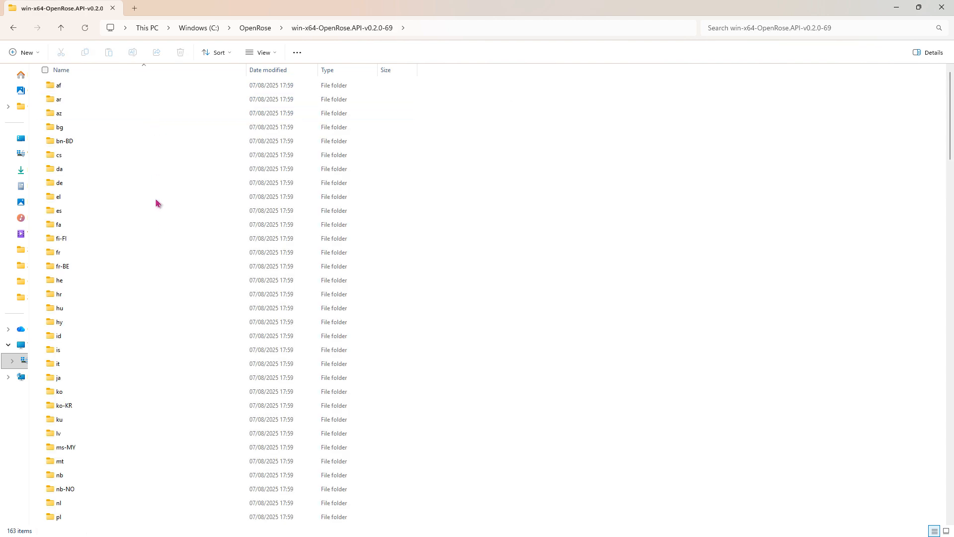
scroll(155, 202, down, 13)
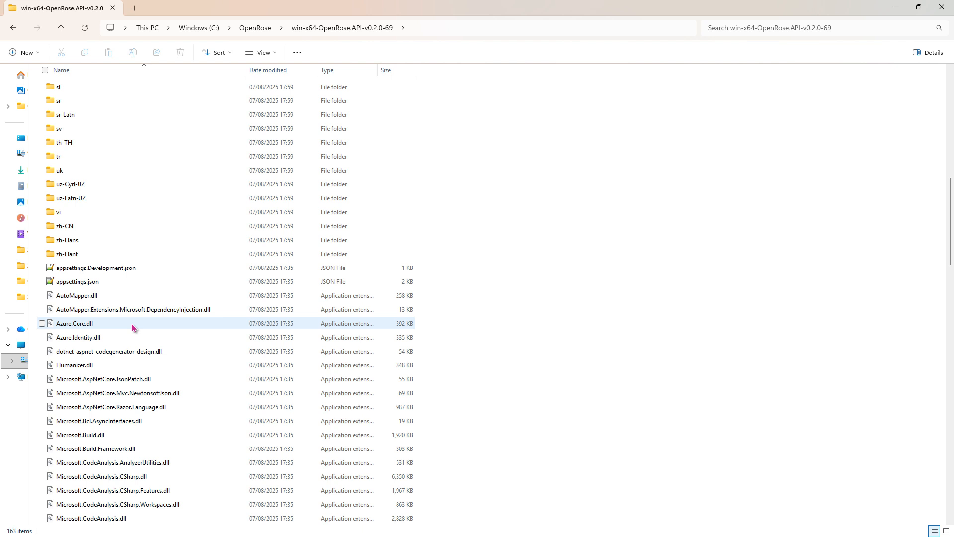
click(97, 282)
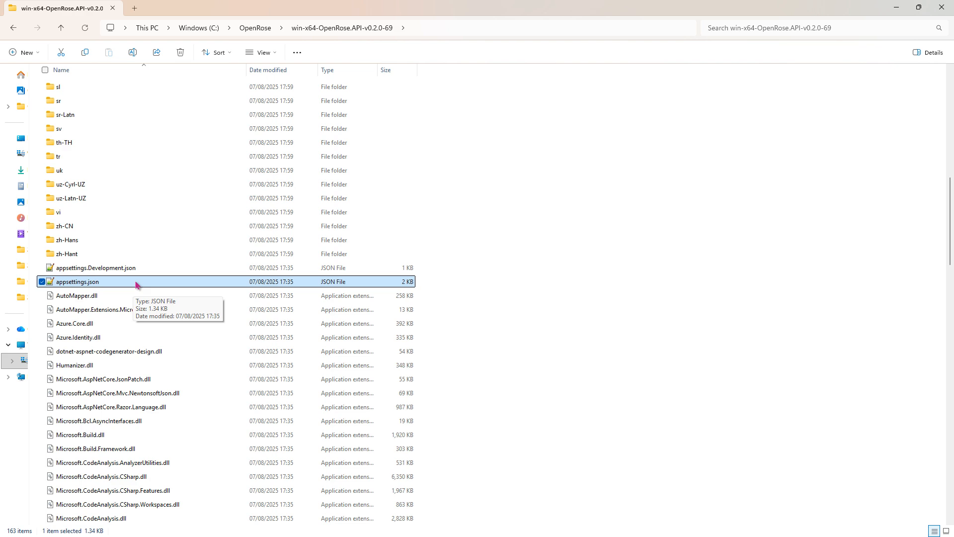
click(255, 27)
double_click(136, 117)
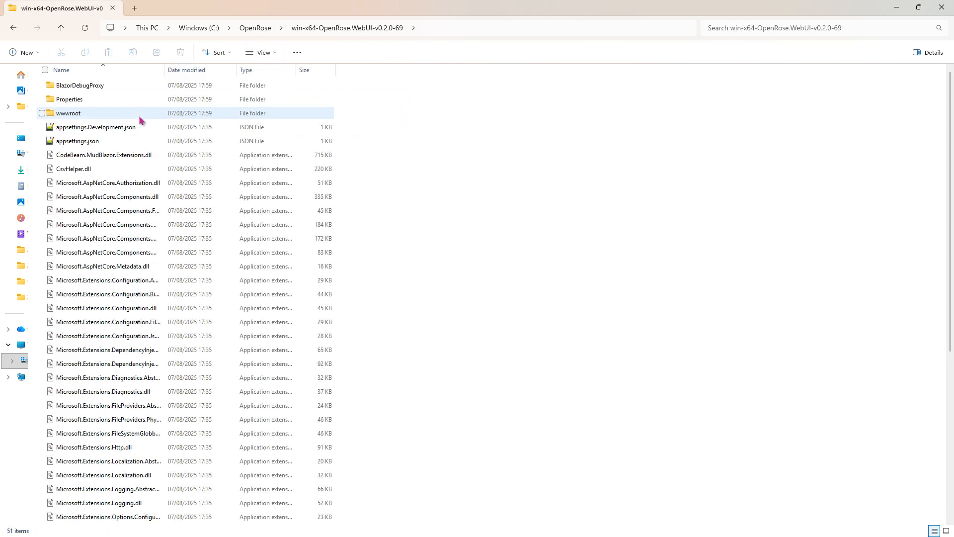
click(115, 143)
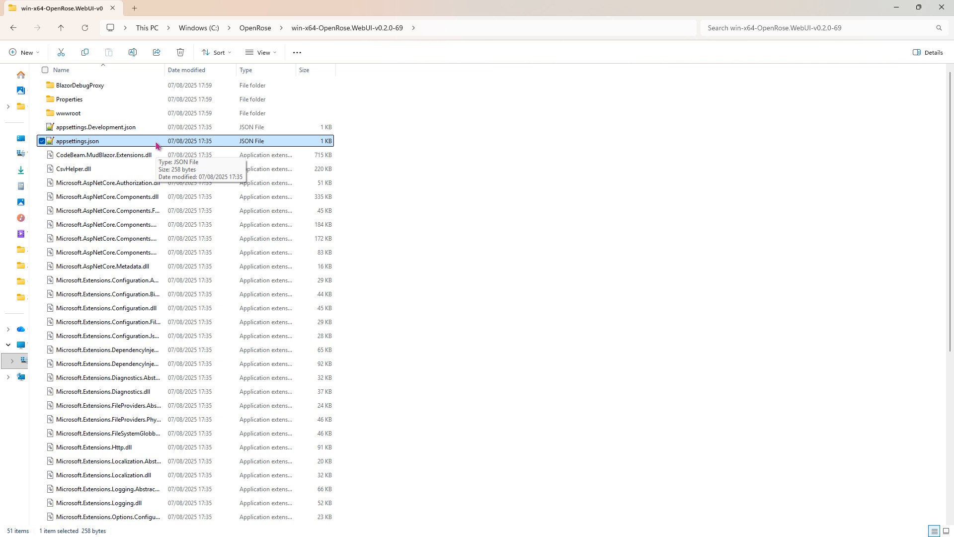
click(941, 8)
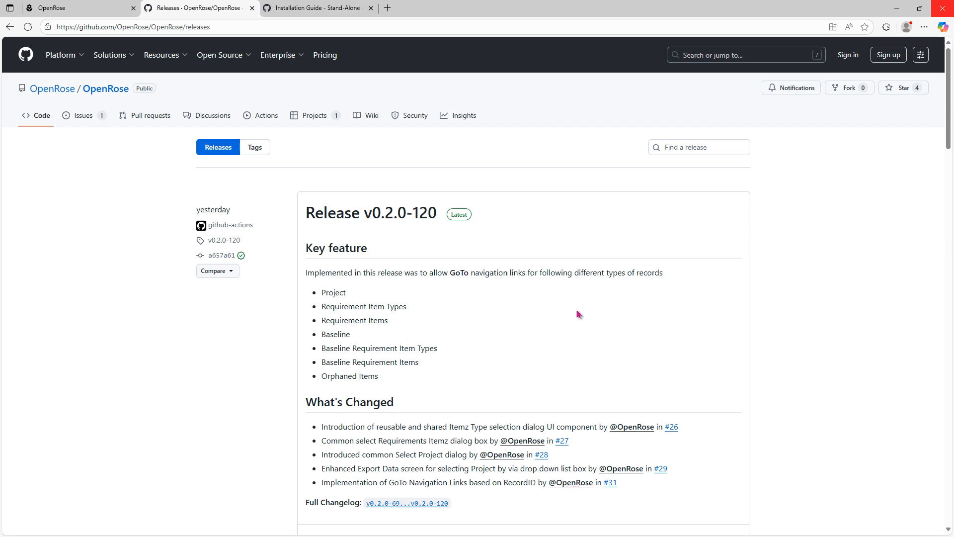
Step: Close the running OpenRose WebUI and API server consoles
key(alt+Tab)
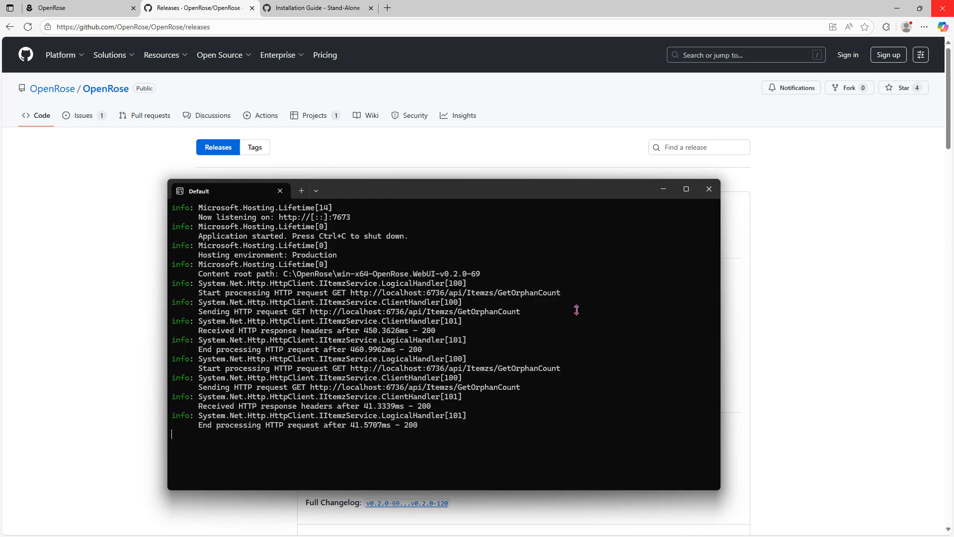
click(709, 189)
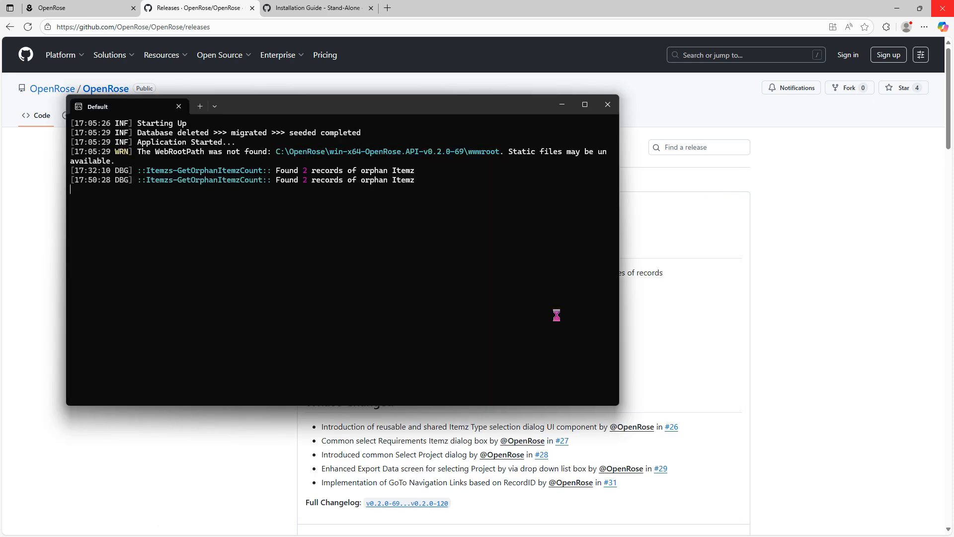
click(607, 104)
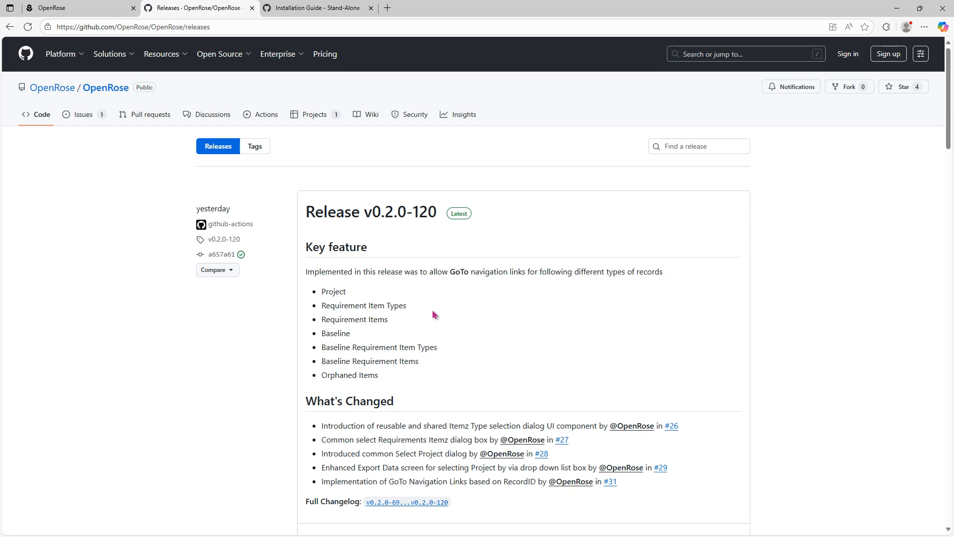
scroll(434, 314, down, 6)
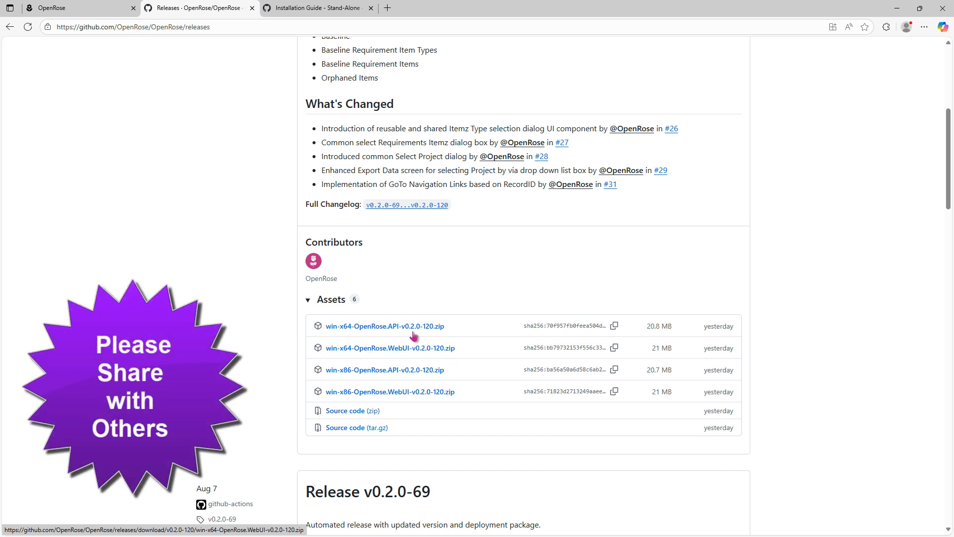
Step: Download the win-x64 API and WebUI v0.2.0-120 zips and bring the C:\OpenRose window onscreen
click(439, 327)
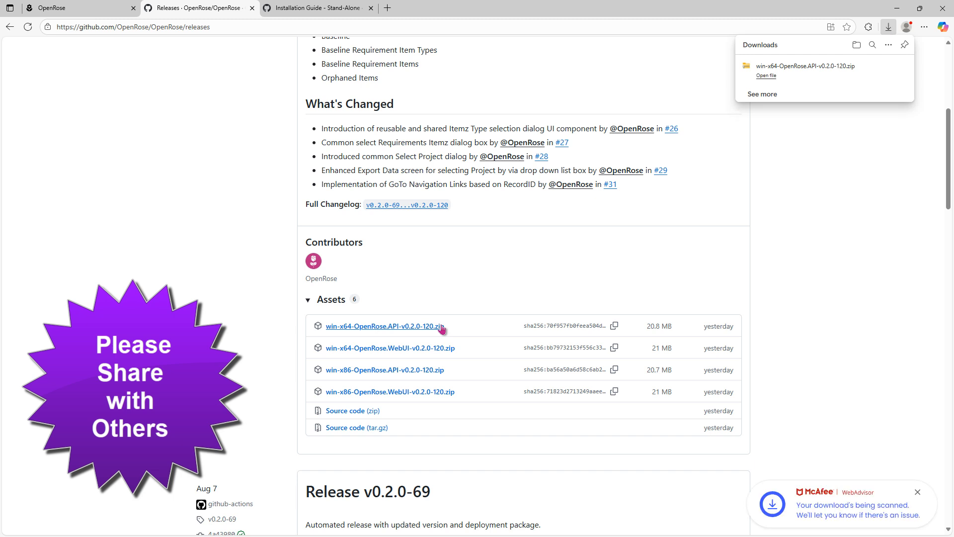
click(428, 350)
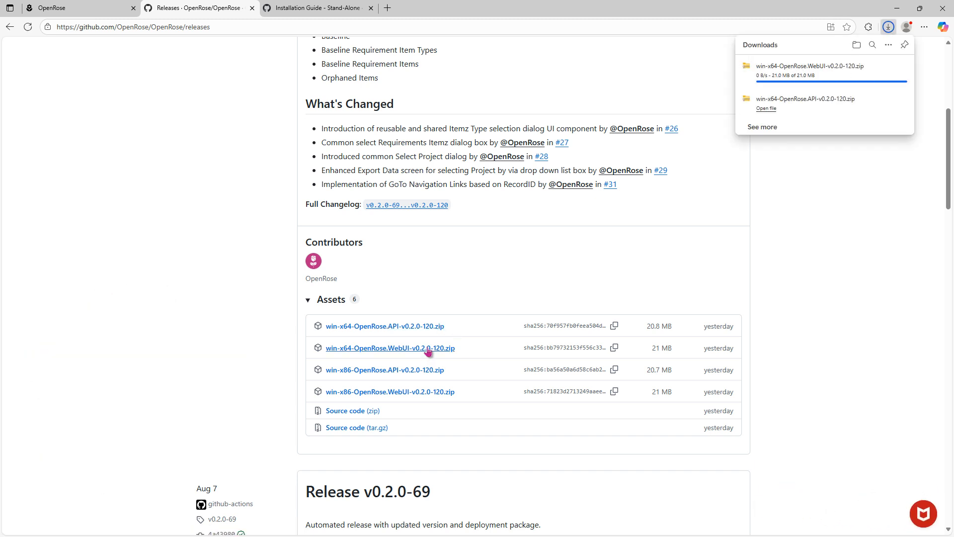
drag(0, 145, 357, 53)
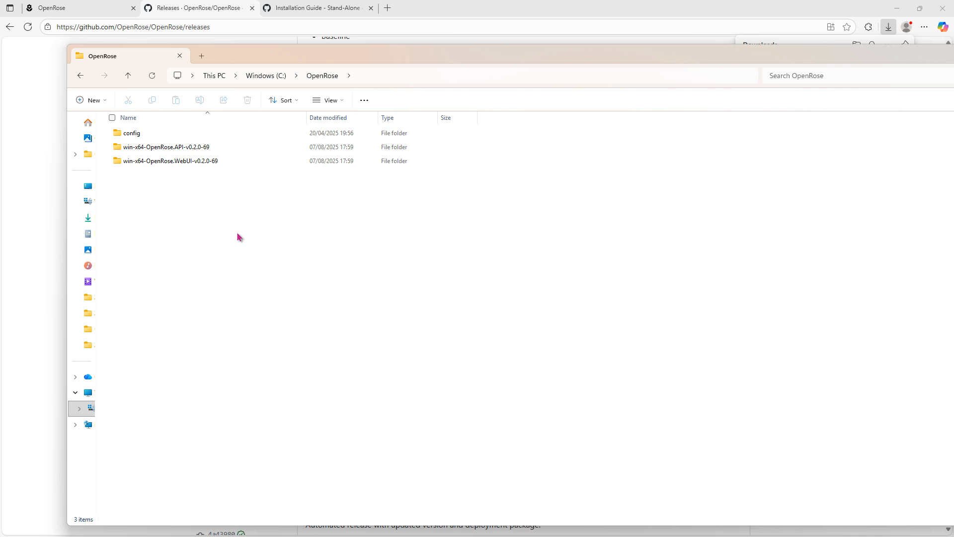
Step: Permanently delete the old v0.2.0-69 API and WebUI folders from C:\OpenRose
drag(219, 182, 173, 151)
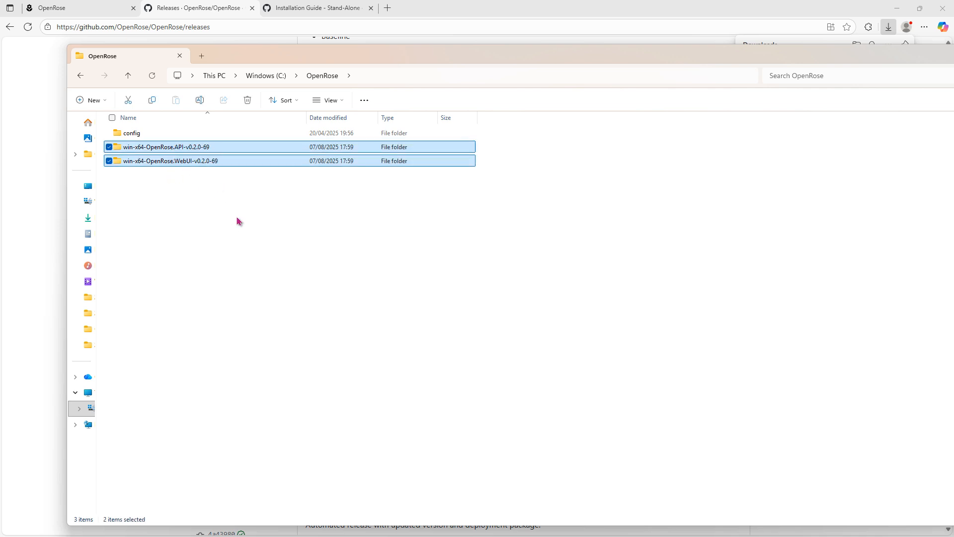
key(shift+Delete)
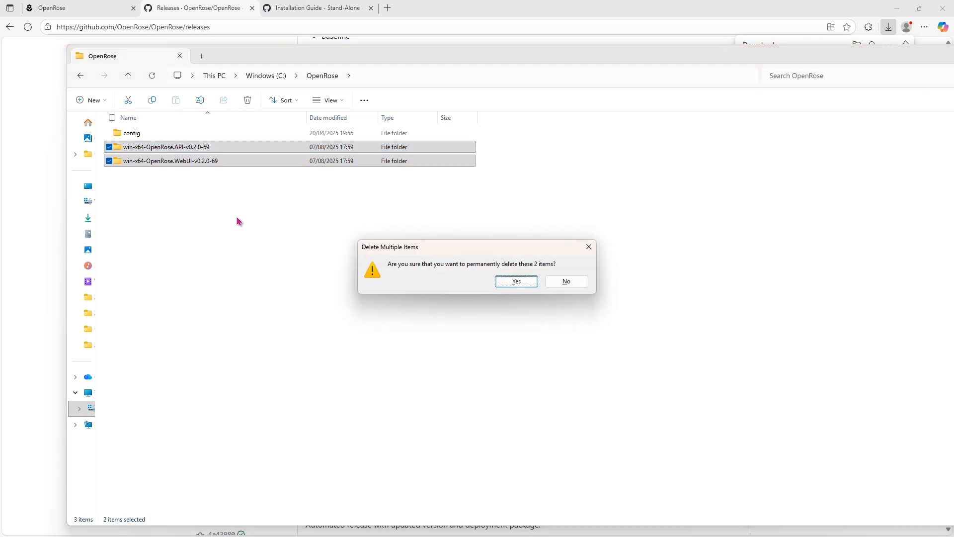
click(517, 281)
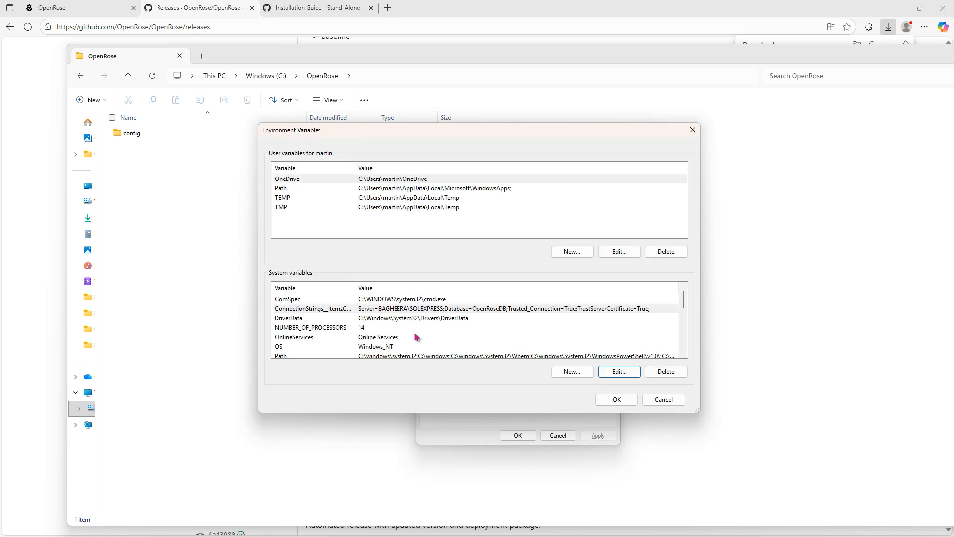
drag(411, 131, 263, 52)
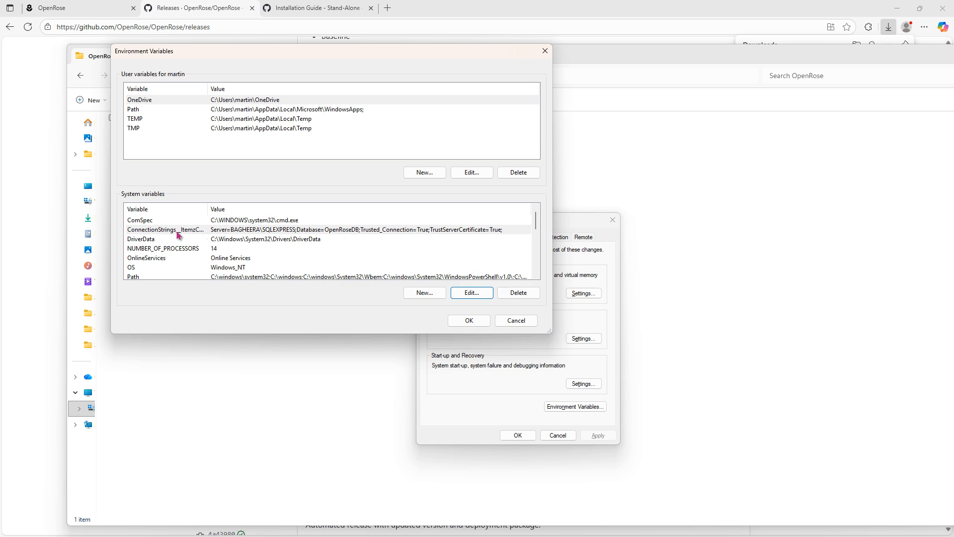
double_click(201, 229)
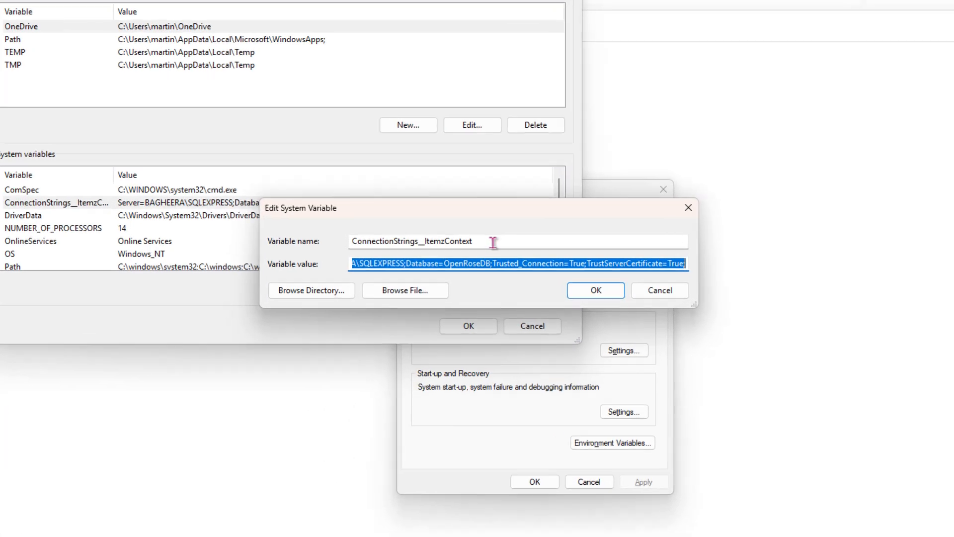
double_click(493, 242)
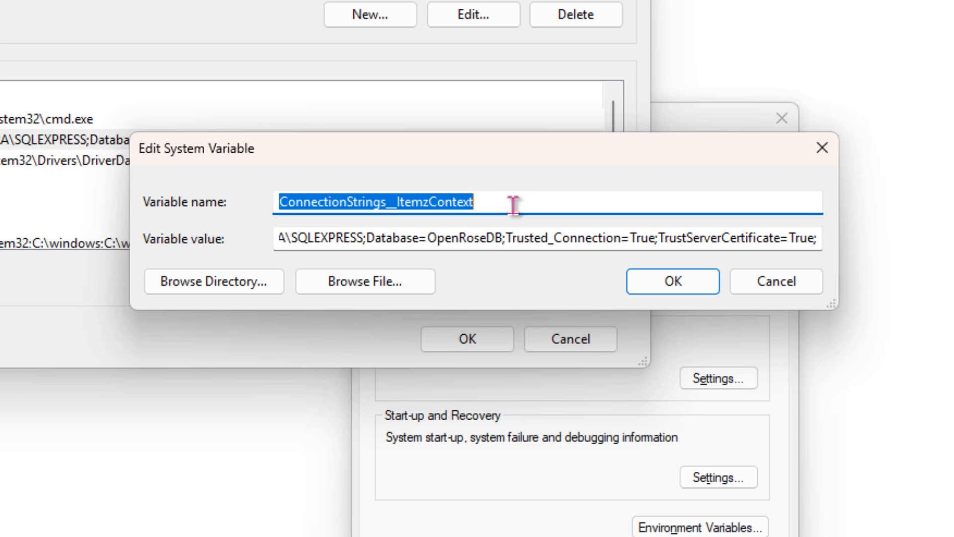
click(305, 236)
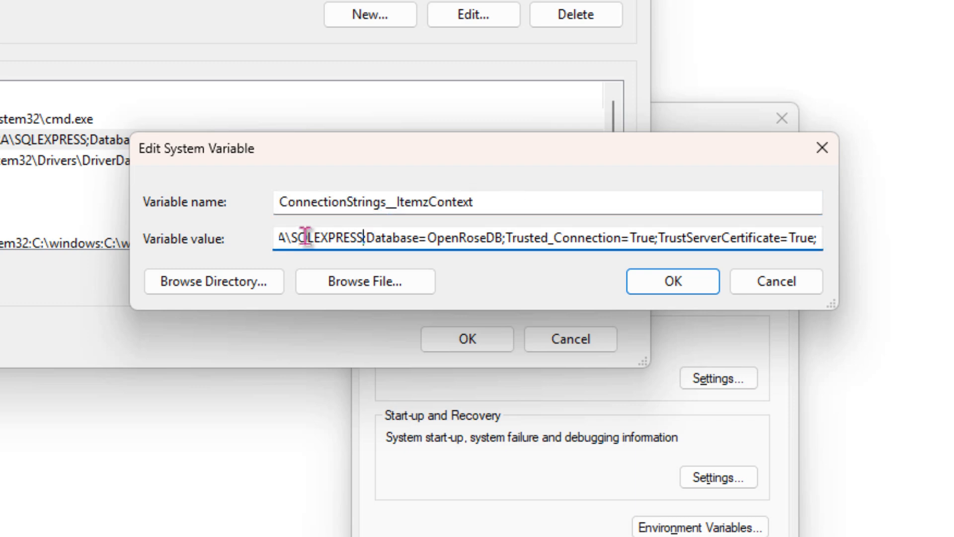
drag(367, 237, 201, 235)
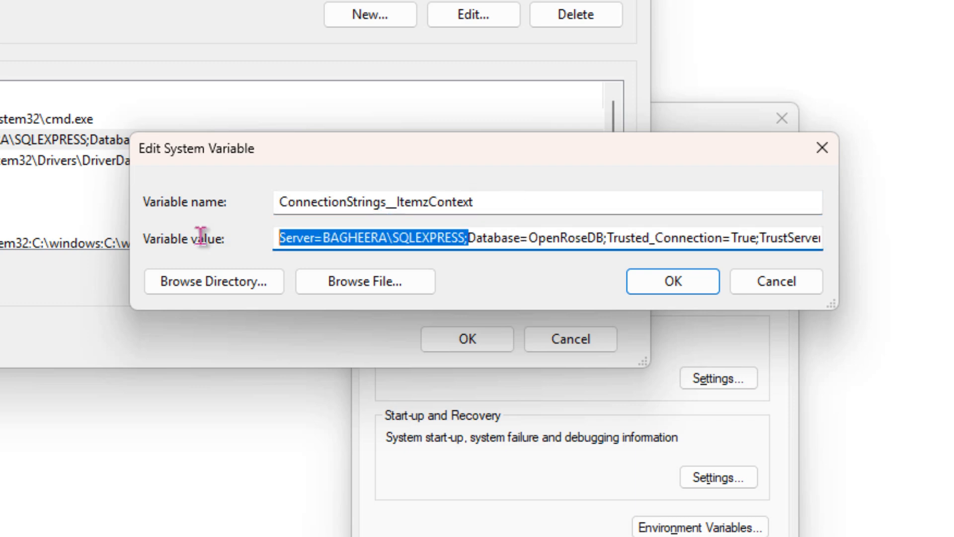
click(340, 238)
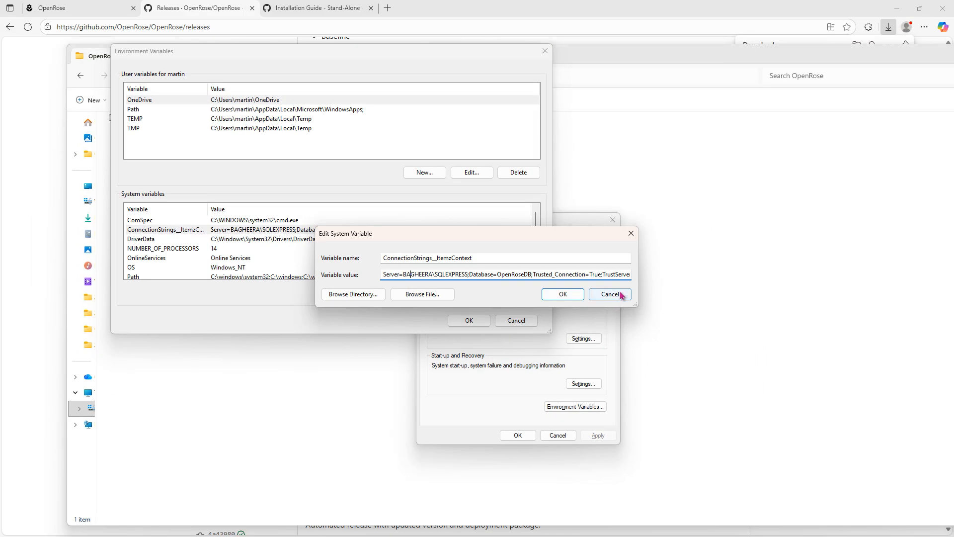
click(590, 295)
click(517, 321)
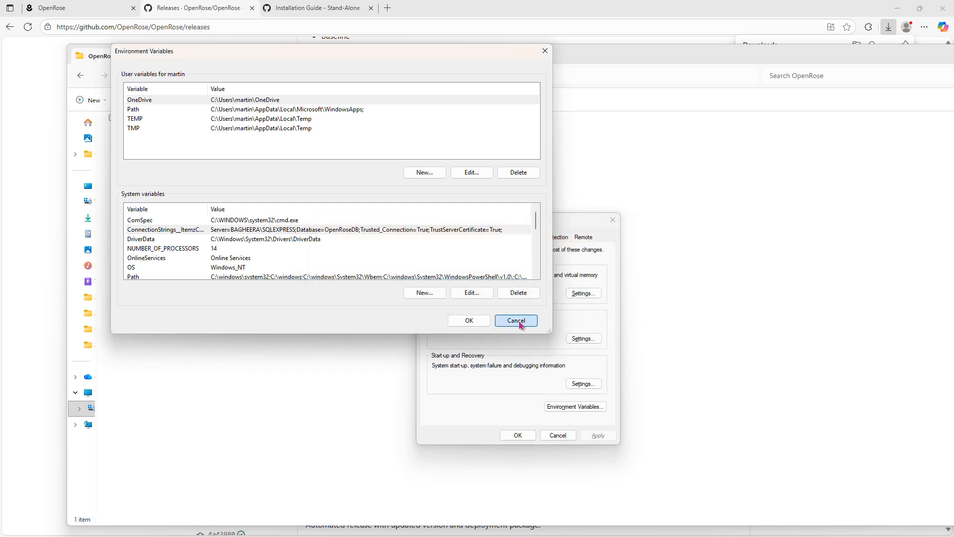
click(558, 435)
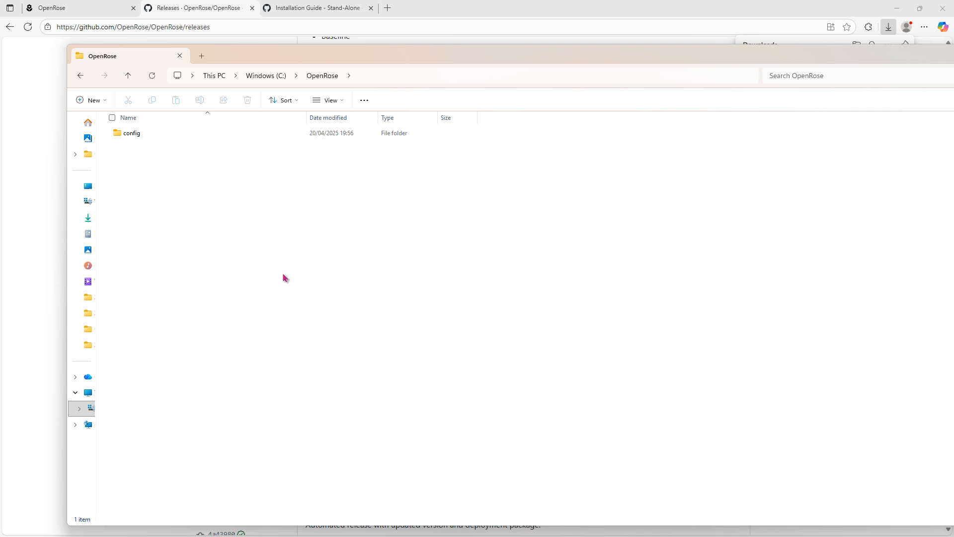
Step: Cut the v0.2.0-120 API and WebUI zips from Downloads in a second Explorer window
key(super+e)
drag(340, 35, 330, 36)
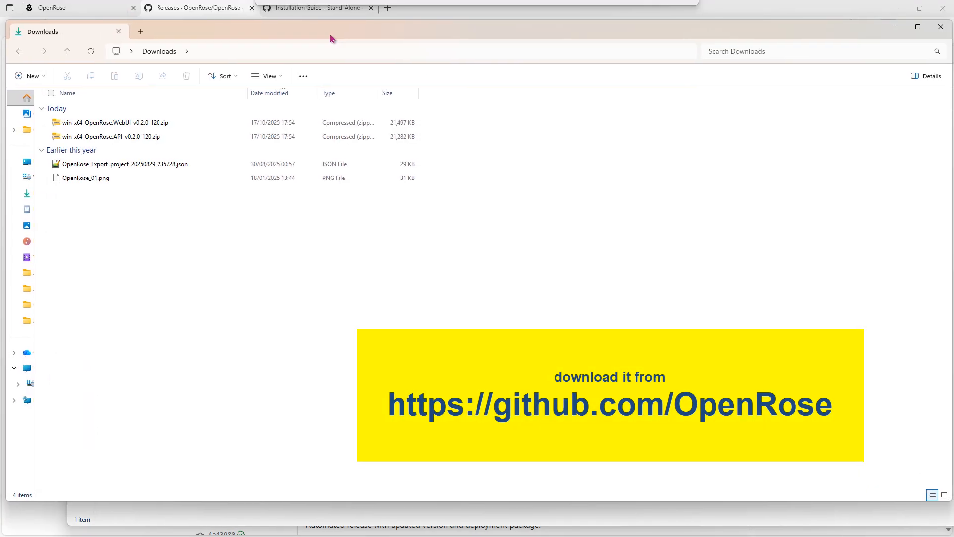
click(175, 250)
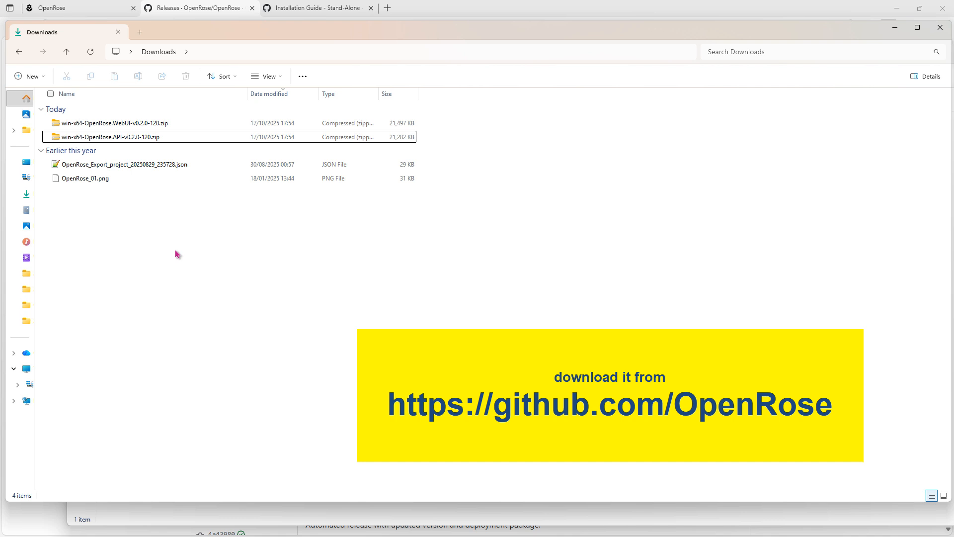
click(164, 138)
ctrl+click(165, 126)
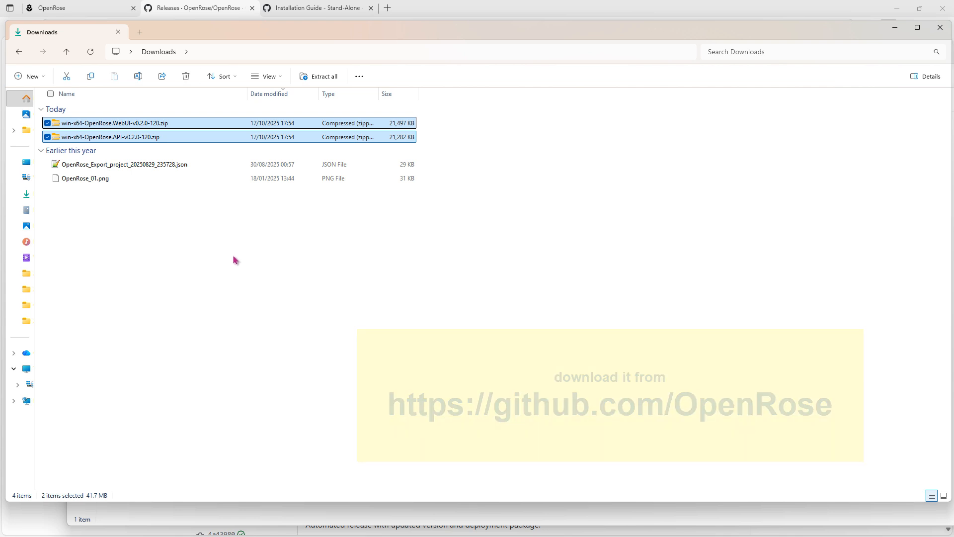
right_click(152, 137)
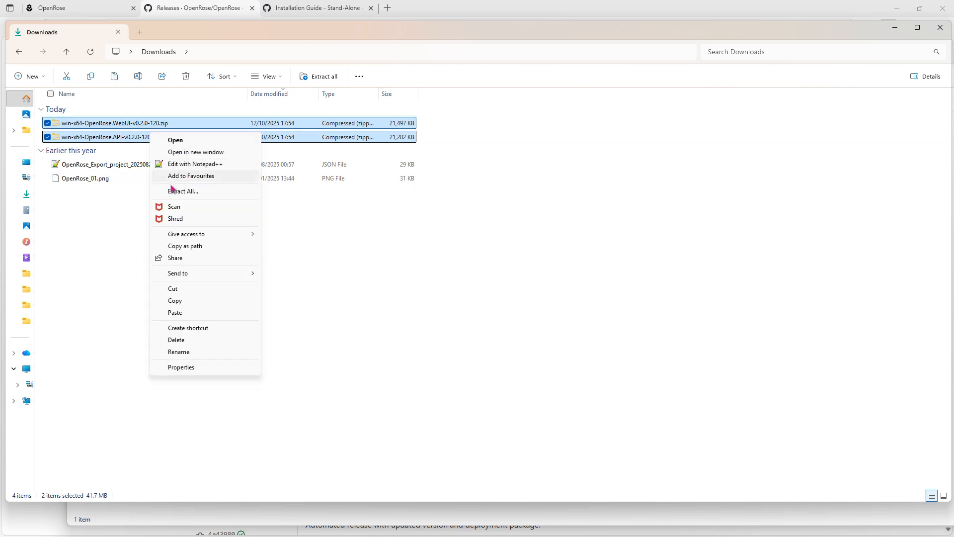
click(204, 291)
key(alt+Tab)
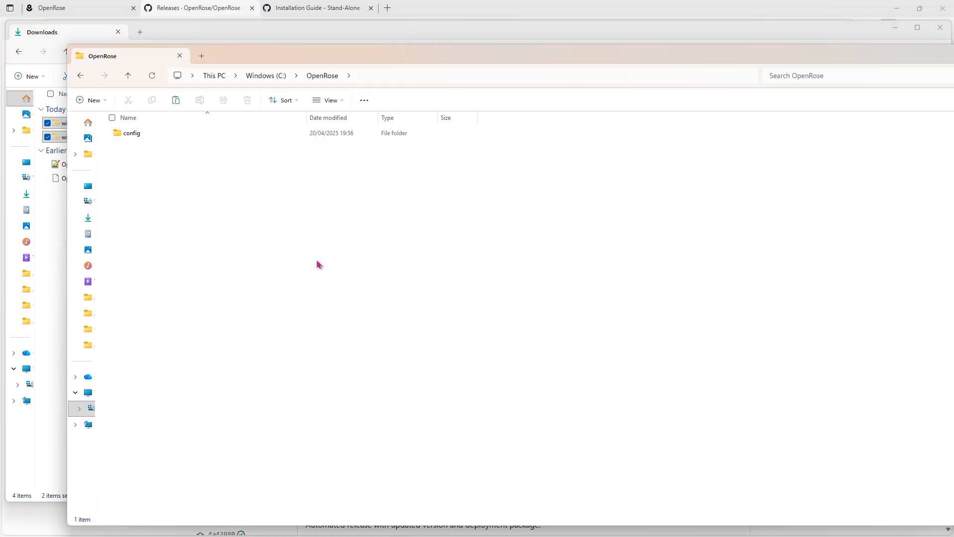
Step: Paste both v0.2.0-120 zips into C:\OpenRose
right_click(210, 222)
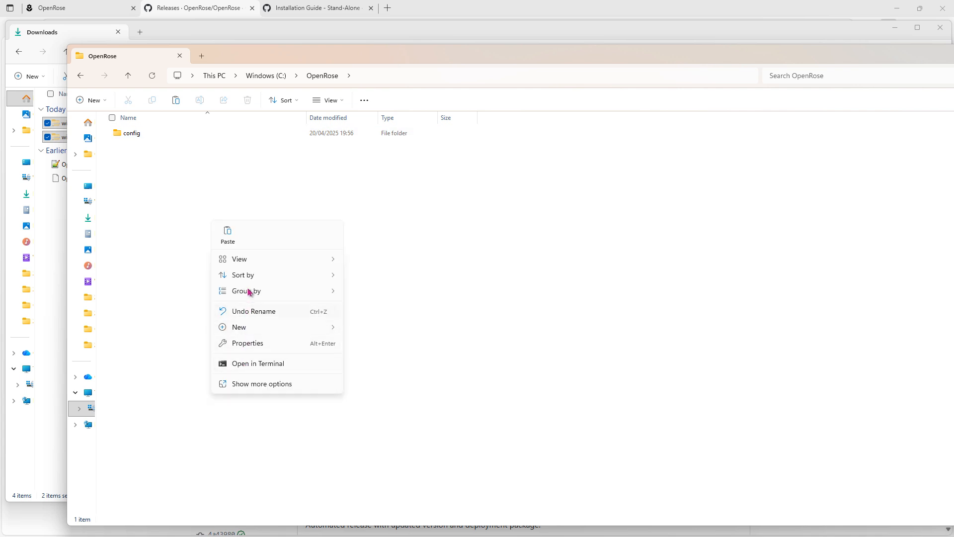
click(227, 236)
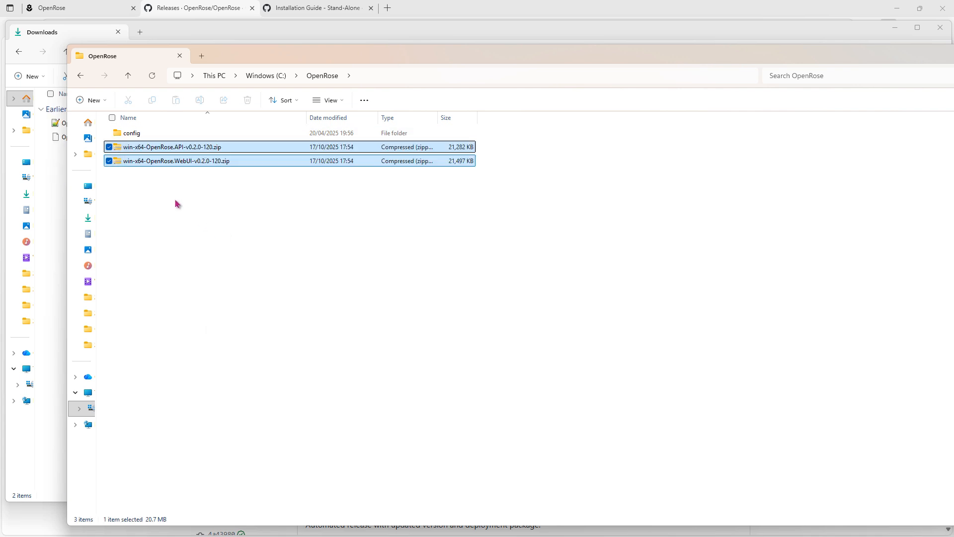
click(219, 189)
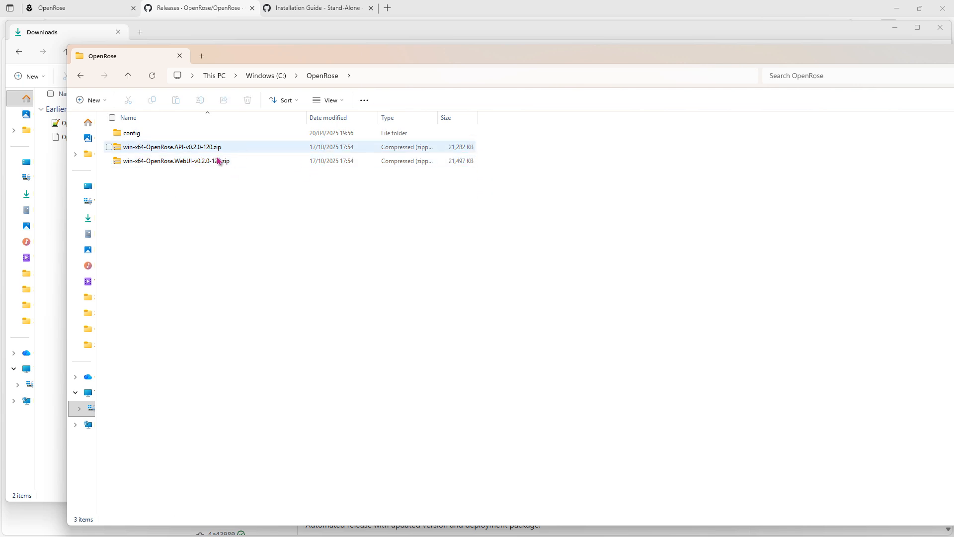
Step: Extract the API v0.2.0-120 zip into its own folder in C:\OpenRose
right_click(196, 151)
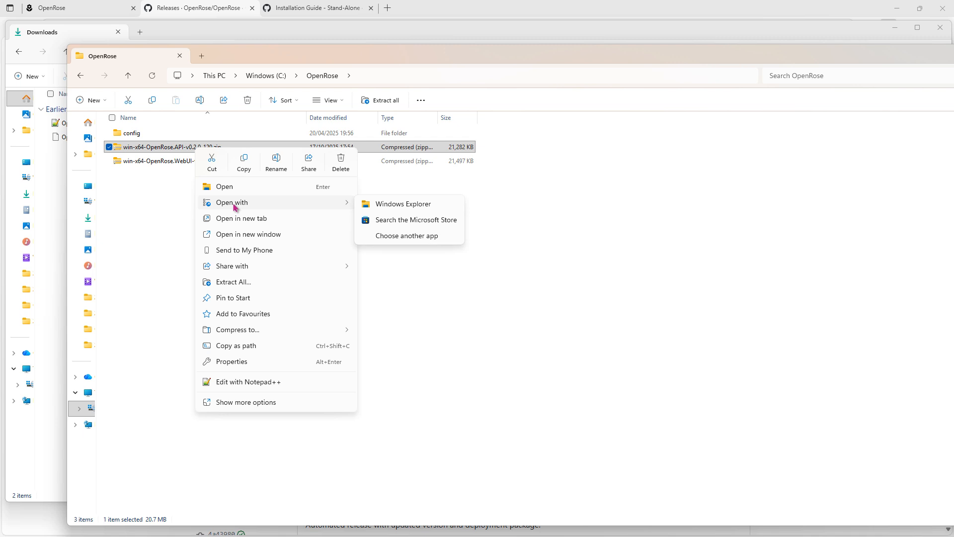
click(241, 282)
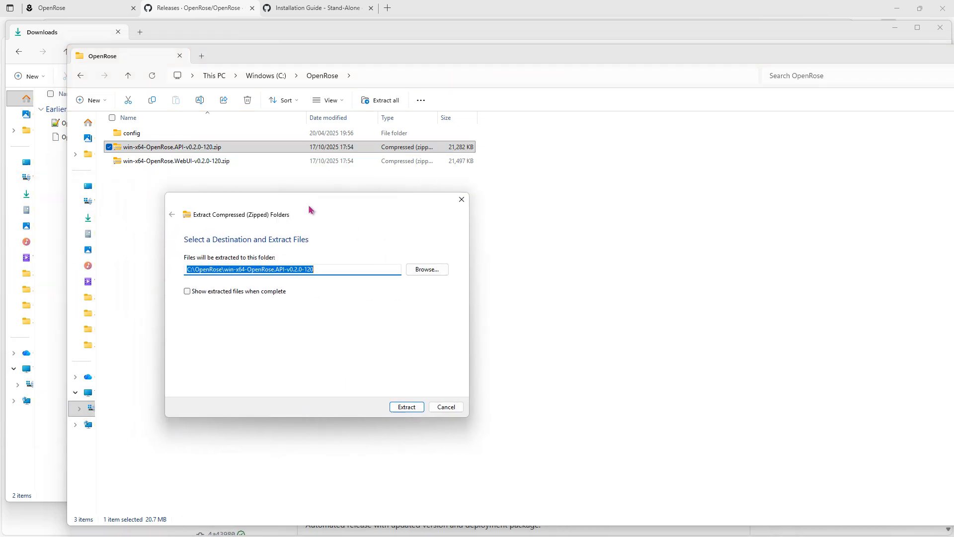
click(406, 407)
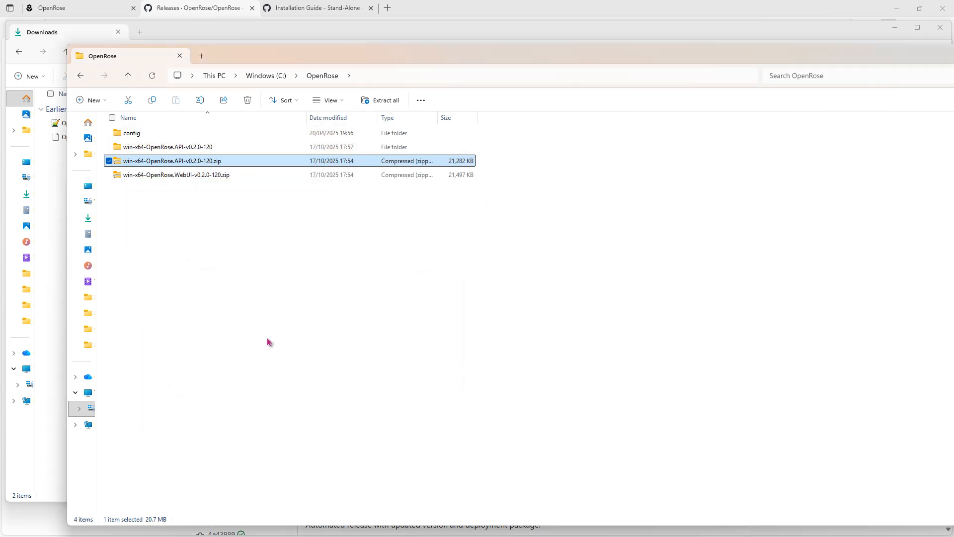
click(193, 148)
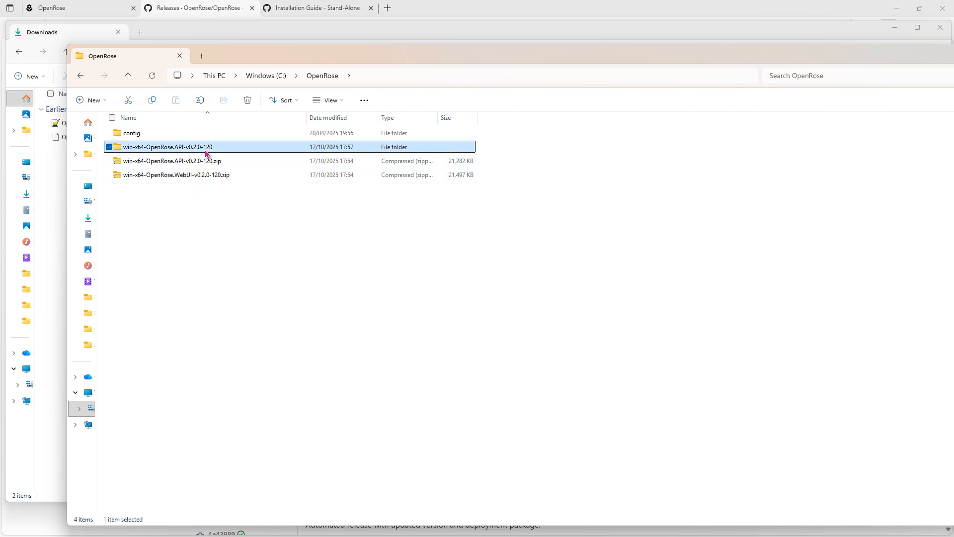
Step: Permanently delete the leftover API zip file
click(201, 161)
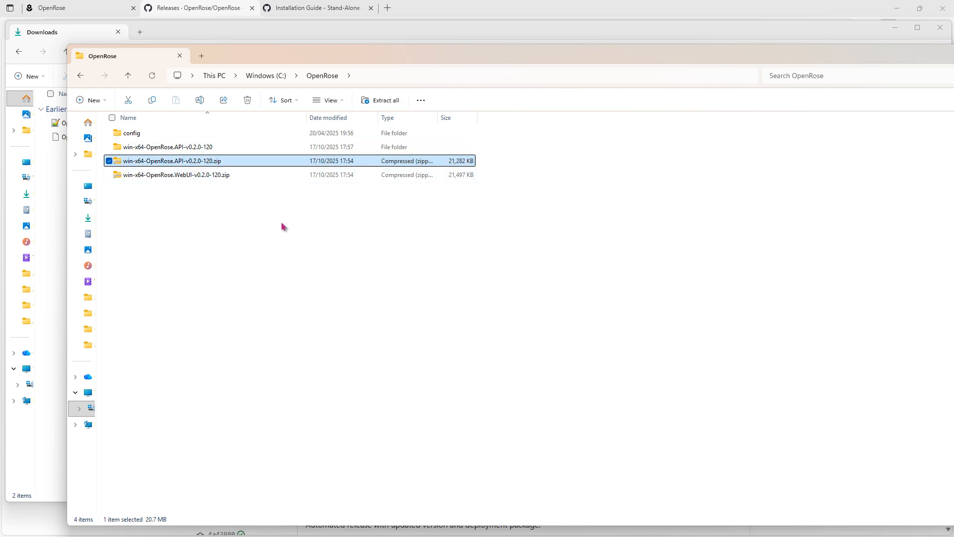
right_click(214, 163)
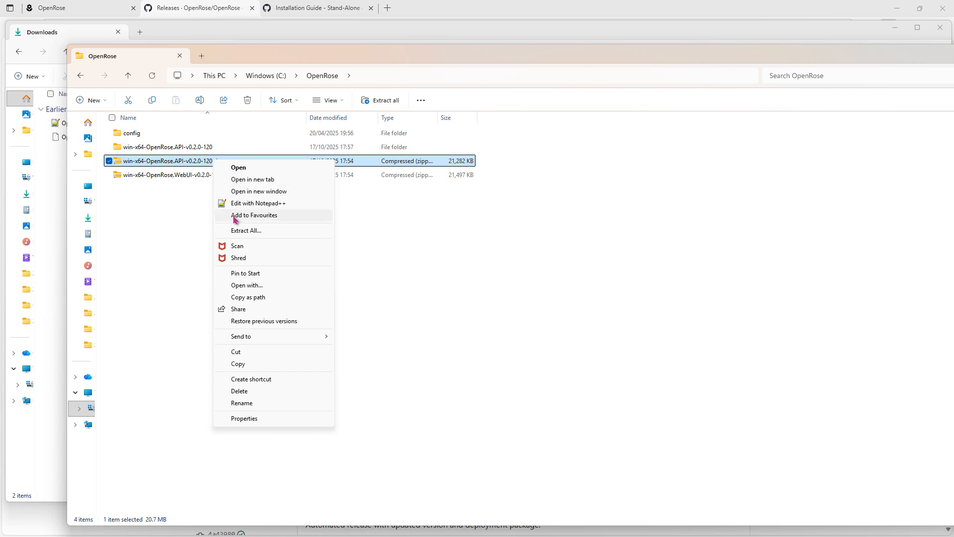
click(257, 391)
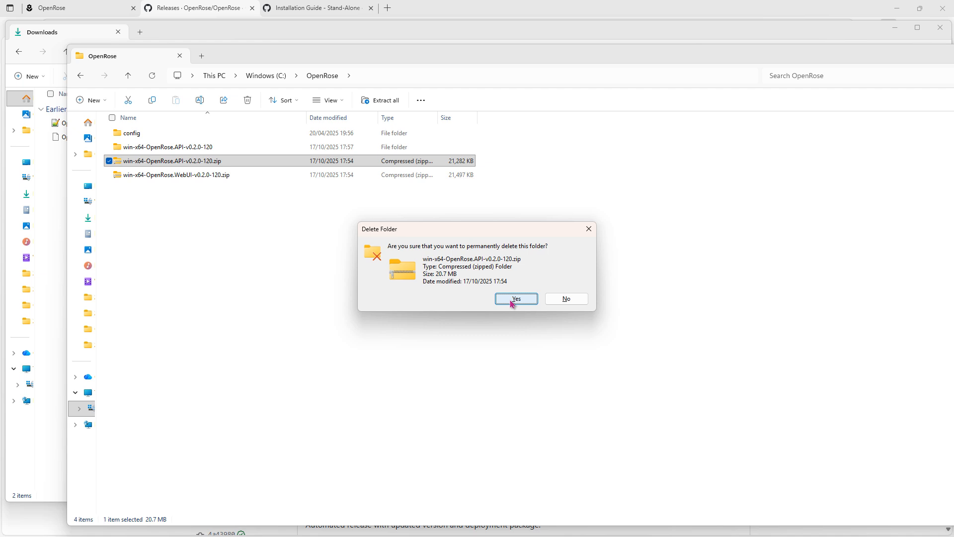
click(516, 299)
click(188, 162)
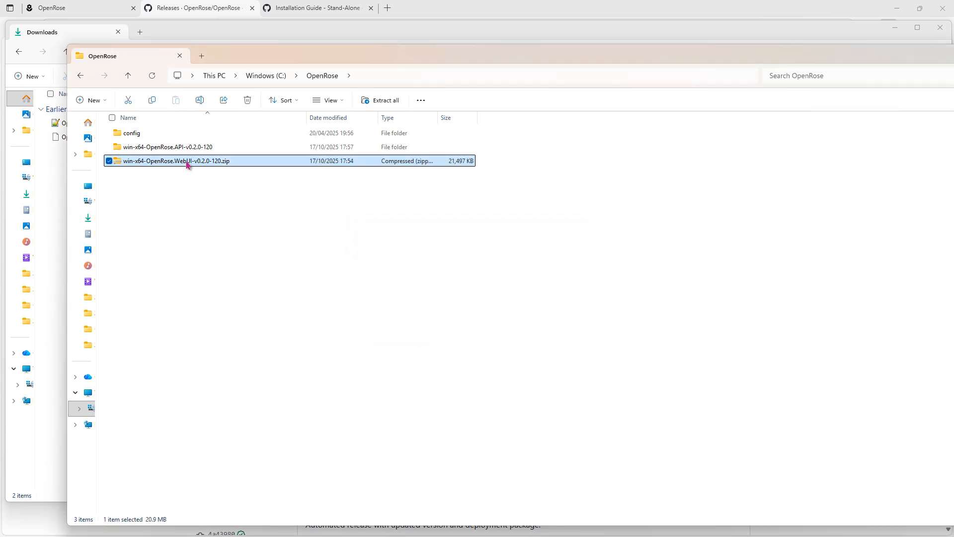
Step: Extract the WebUI v0.2.0-120 zip into its suggested folder in C:\OpenRose
right_click(188, 164)
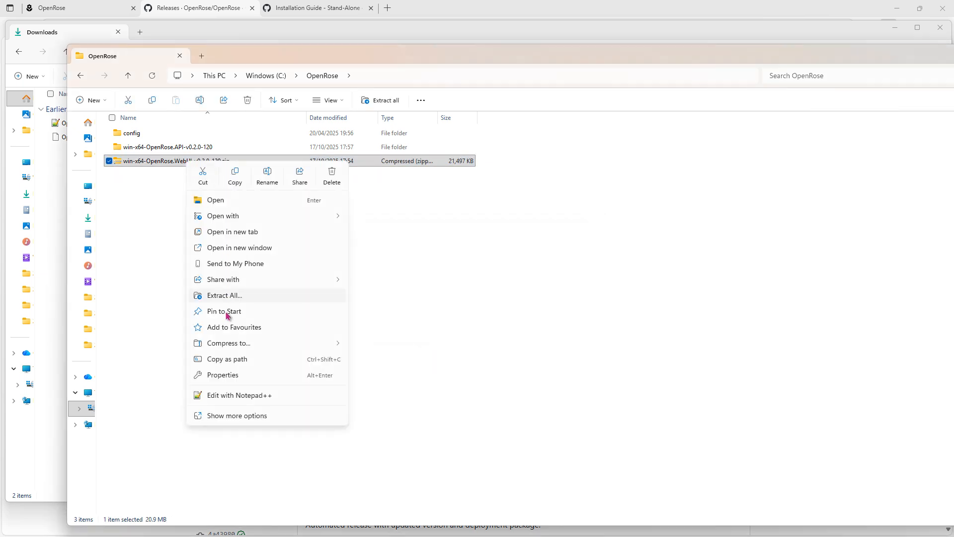
click(230, 297)
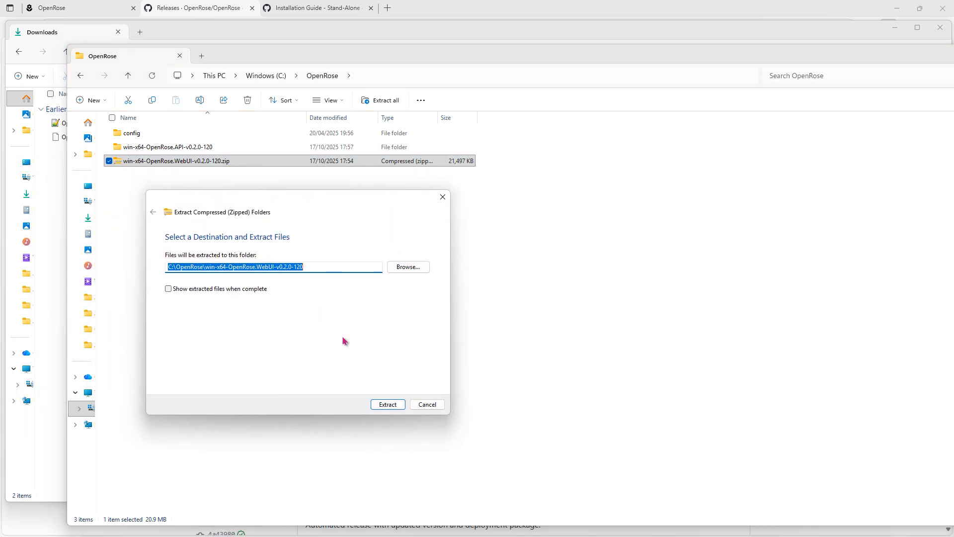
click(389, 404)
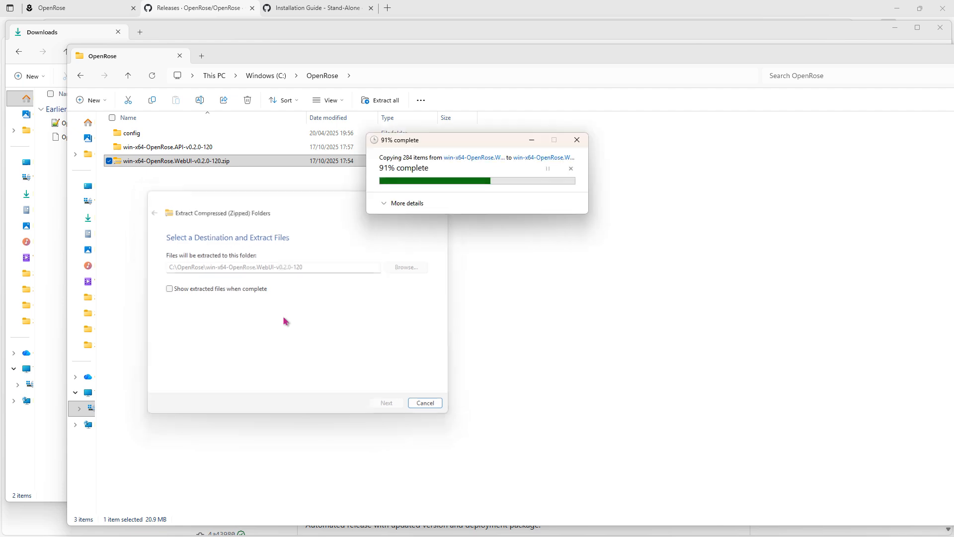
Step: Permanently delete the leftover WebUI zip file
click(205, 179)
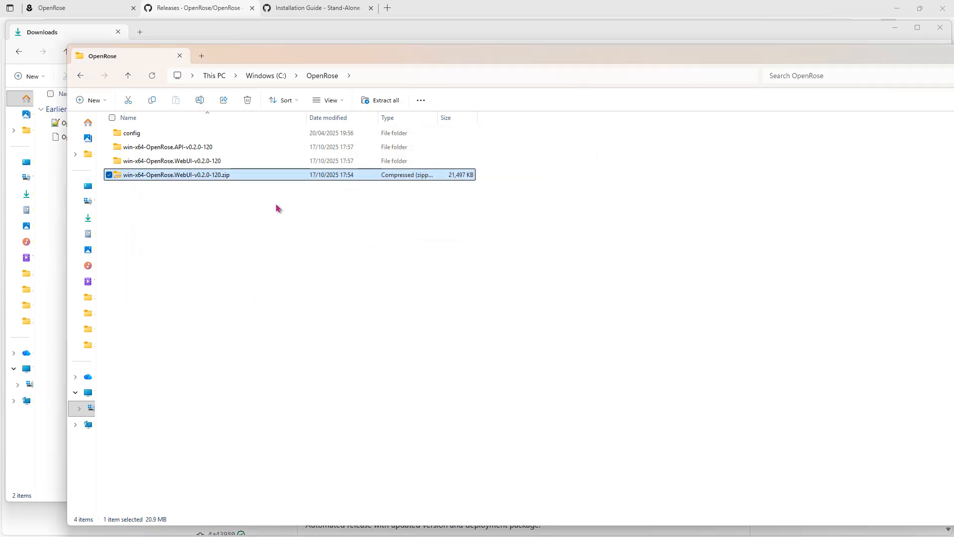
right_click(220, 176)
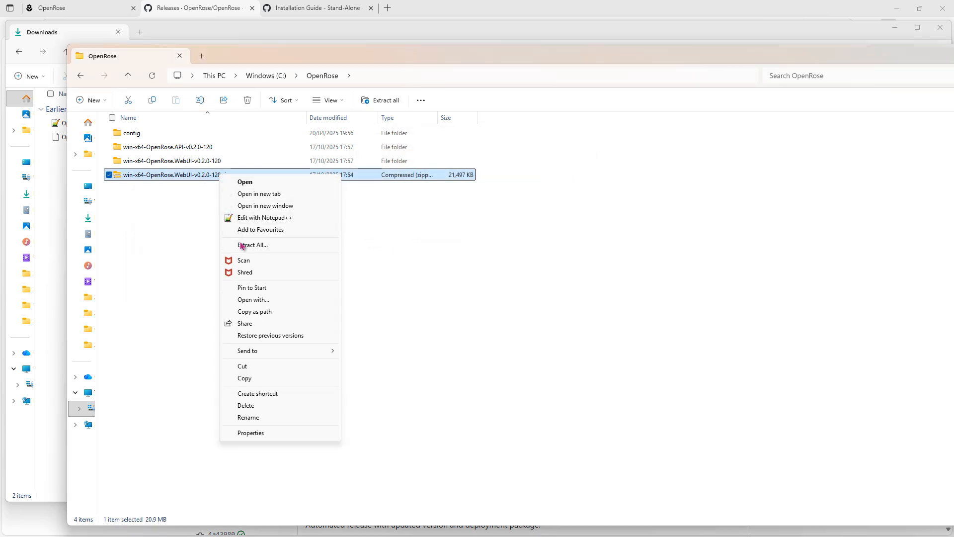
click(270, 406)
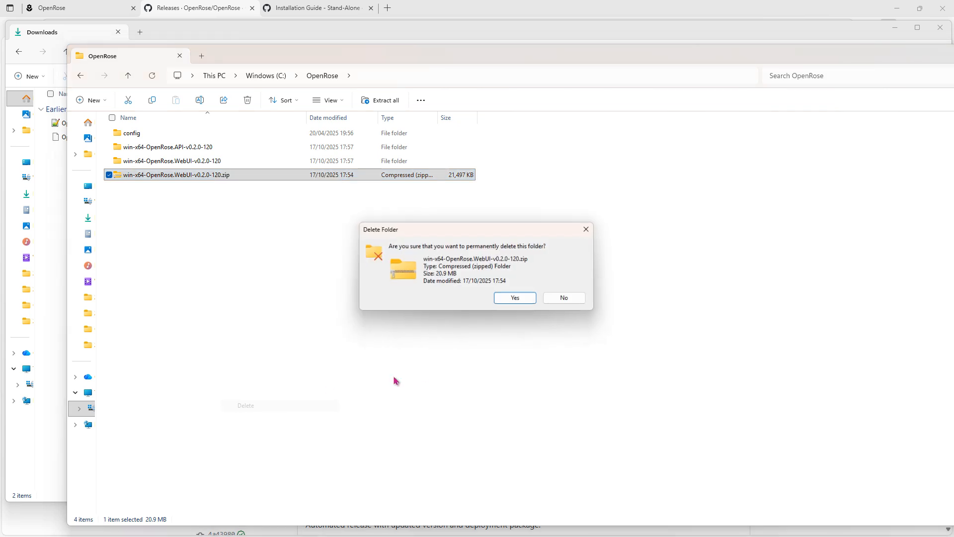
click(515, 298)
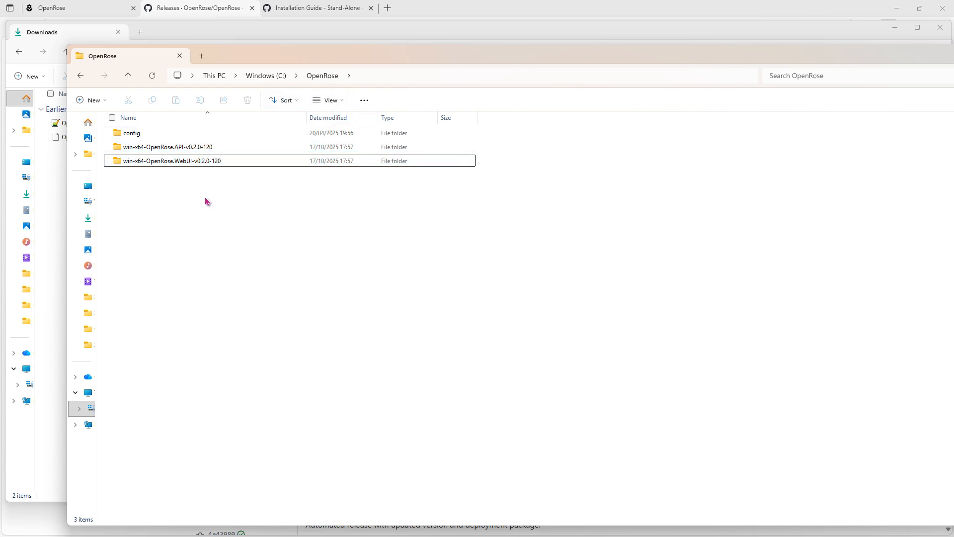
Step: Run Start-OpenRose.Bat from the WebUI v0.2.0-120 folder, allowing the unsigned script to run
double_click(185, 161)
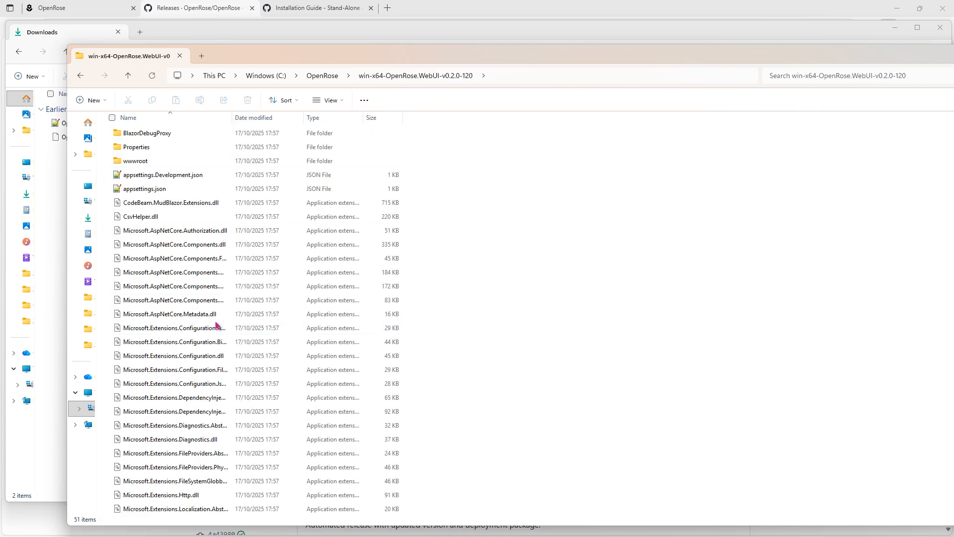
key(s)
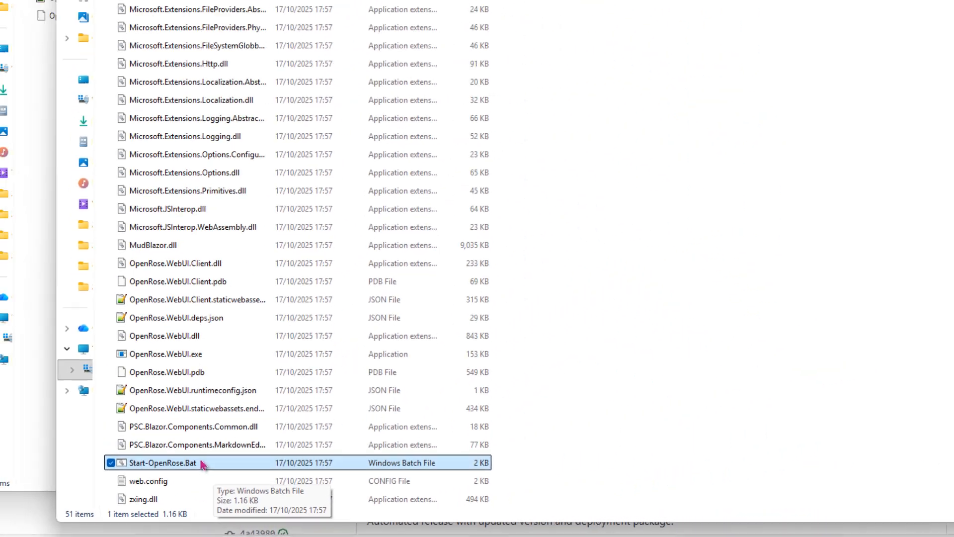
double_click(318, 381)
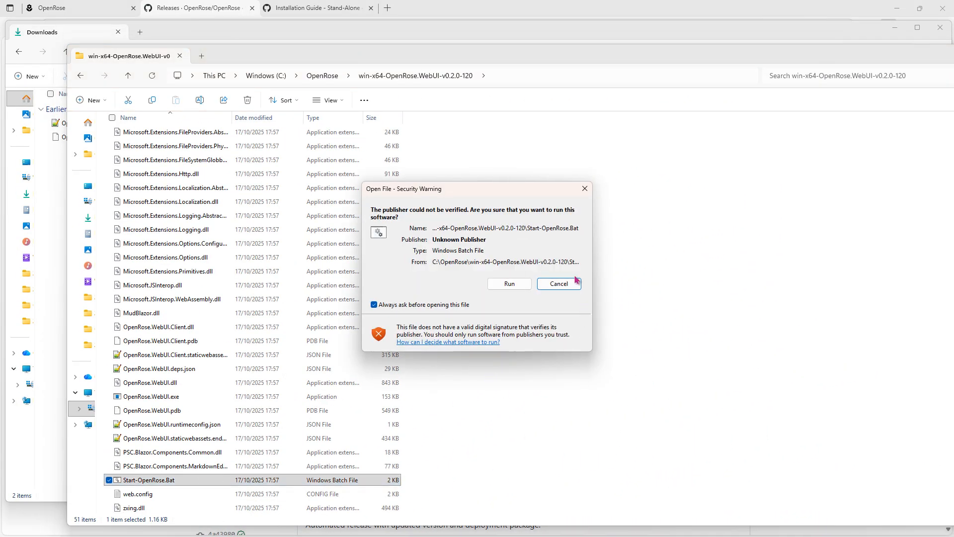
click(506, 284)
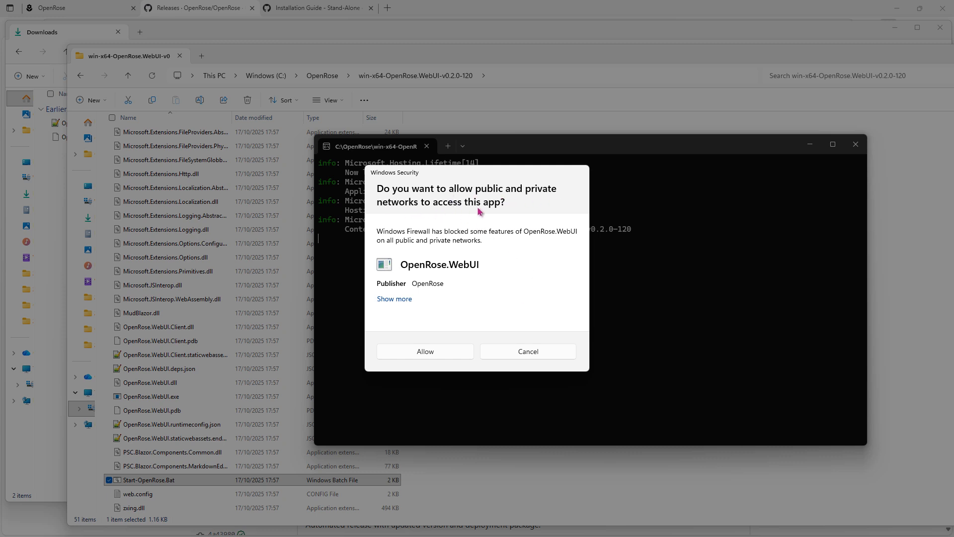
Step: Cancel the firewall prompt, confirm the API and WebUI consoles are both running, and return to the OpenRose tab
click(529, 351)
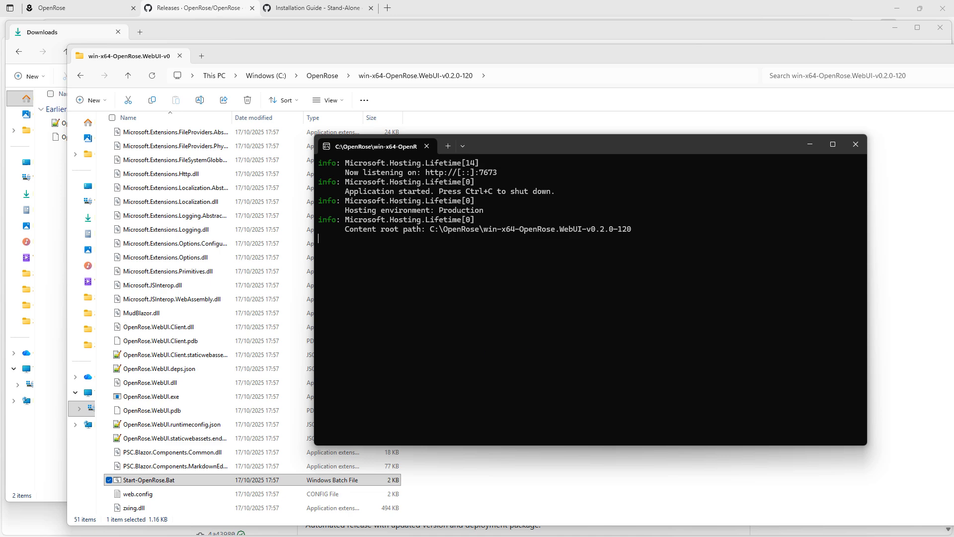
drag(453, 306, 405, 185)
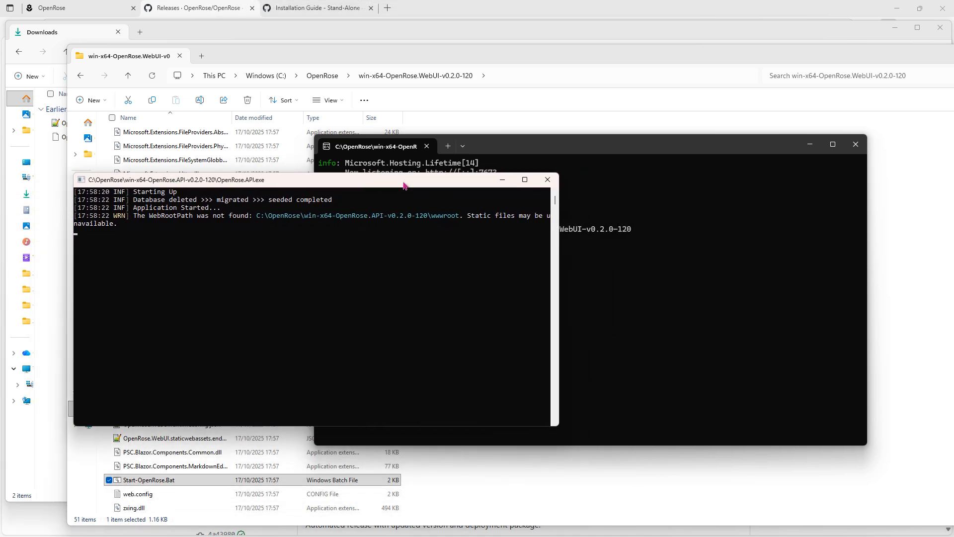
click(549, 150)
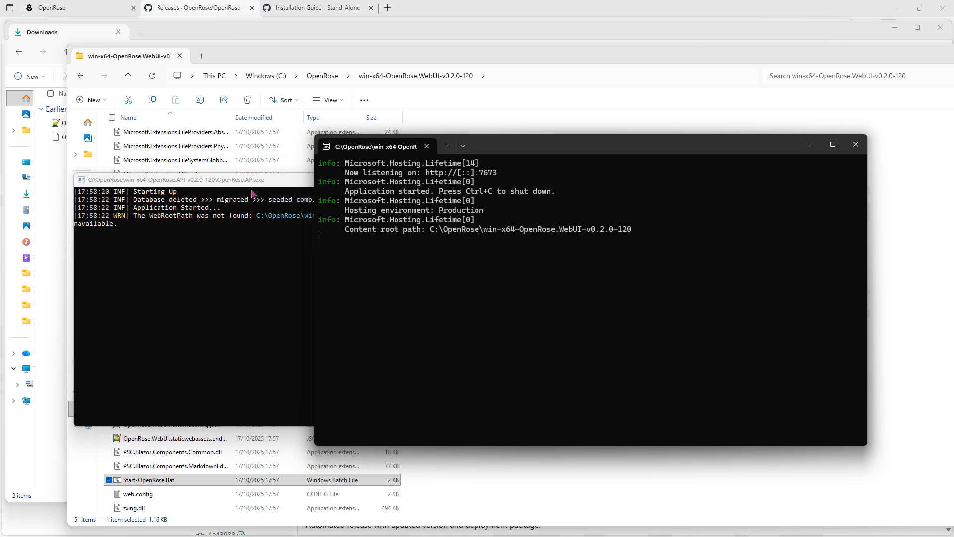
click(254, 238)
click(578, 144)
click(98, 11)
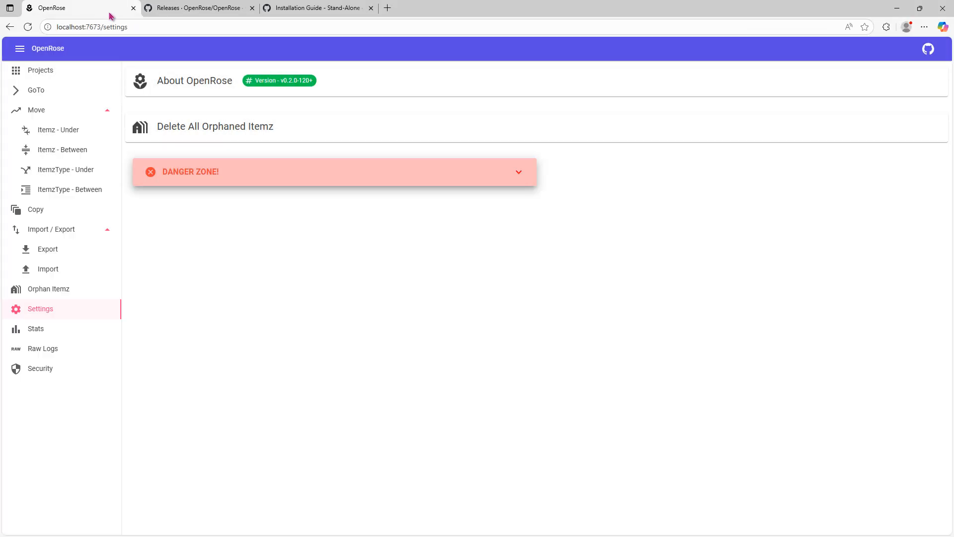
Step: Confirm the Settings page shows version v0.2.0-120+, then go via GoTo to the Projects list
click(151, 28)
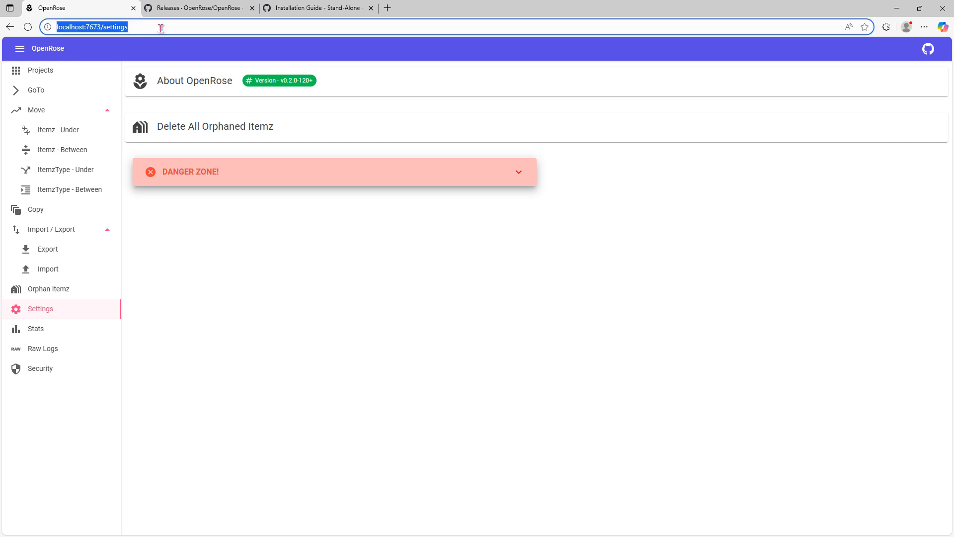
click(161, 28)
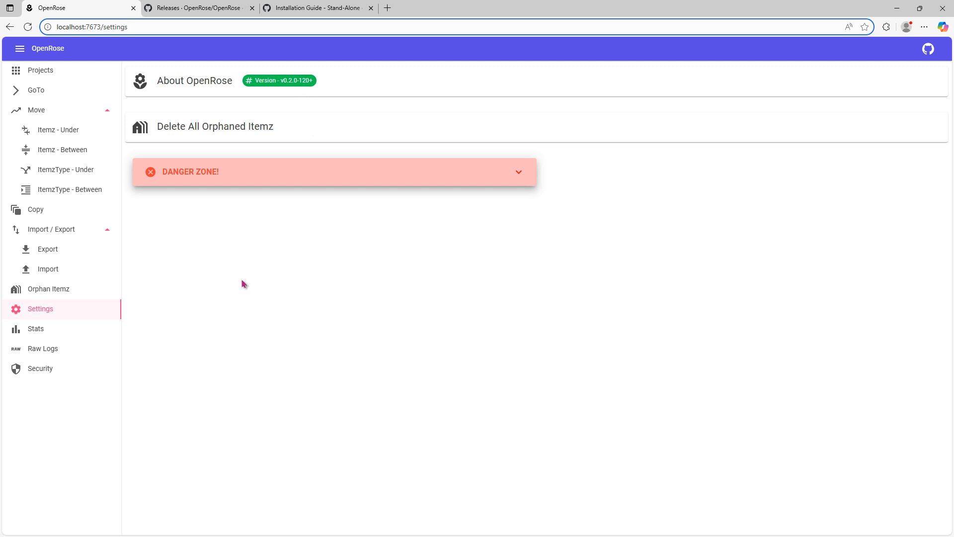
click(54, 95)
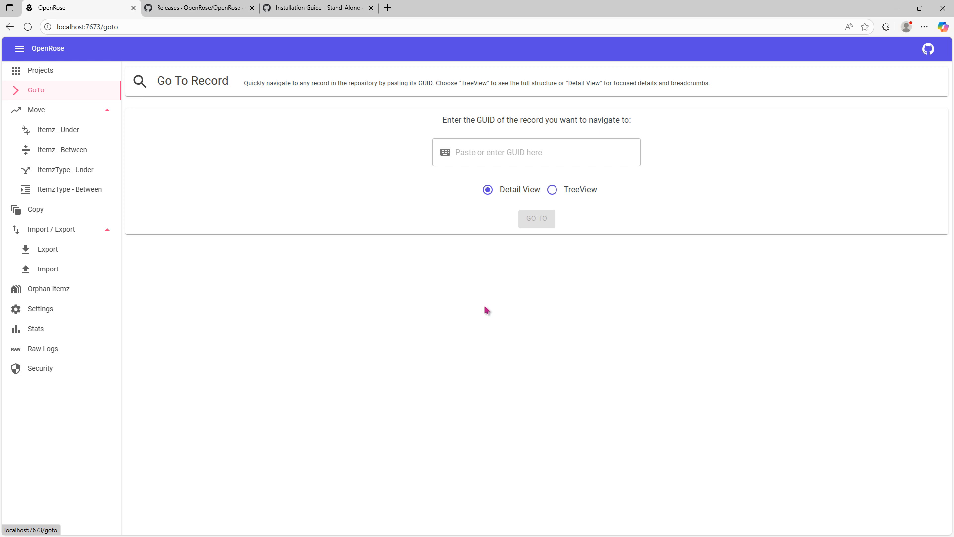
click(53, 75)
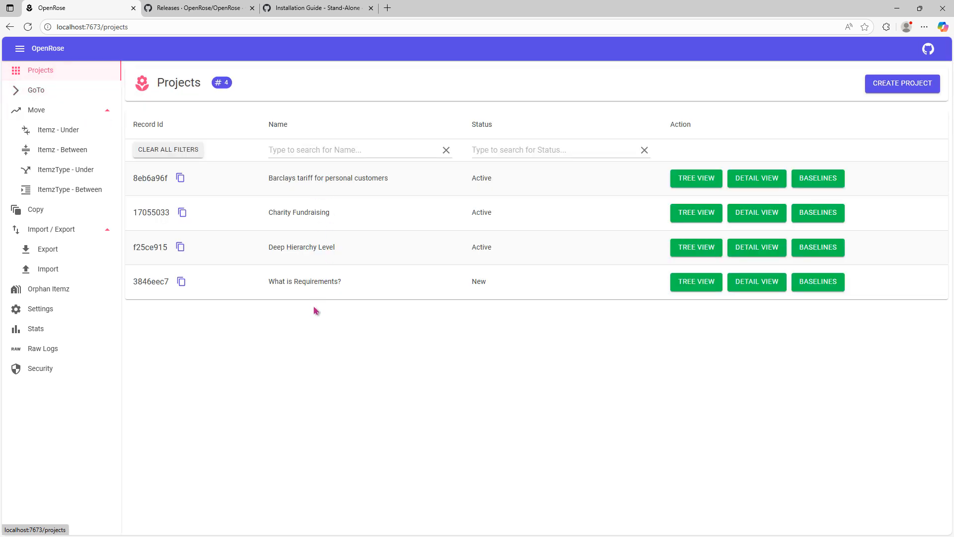
Step: Open the Charity Fundraising project tree with every level expanded to check it is intact
click(706, 217)
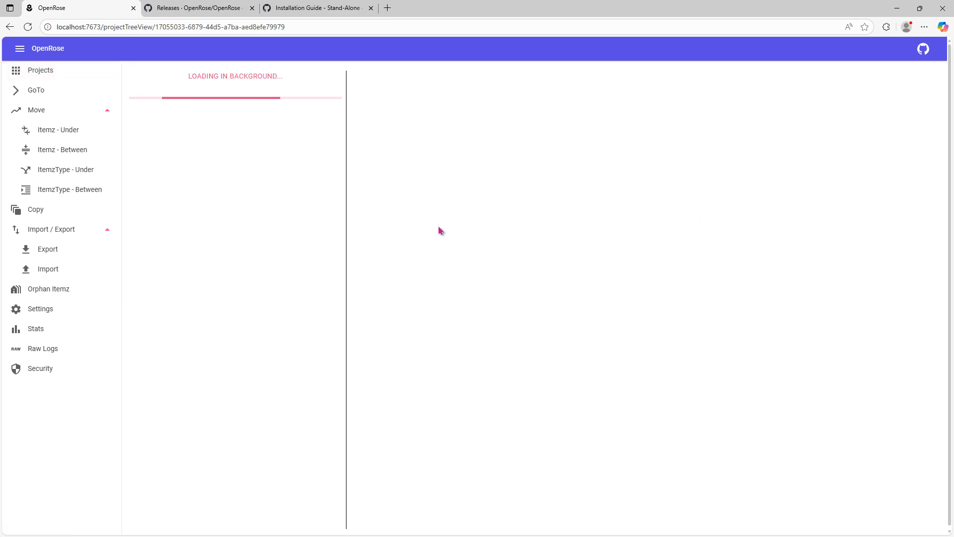
click(222, 80)
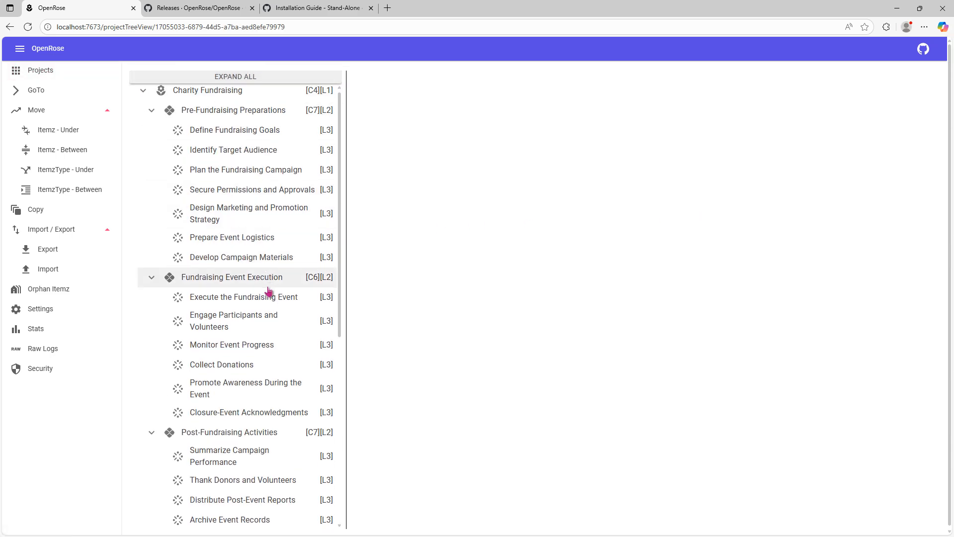
scroll(269, 294, down, 8)
scroll(277, 424, up, 8)
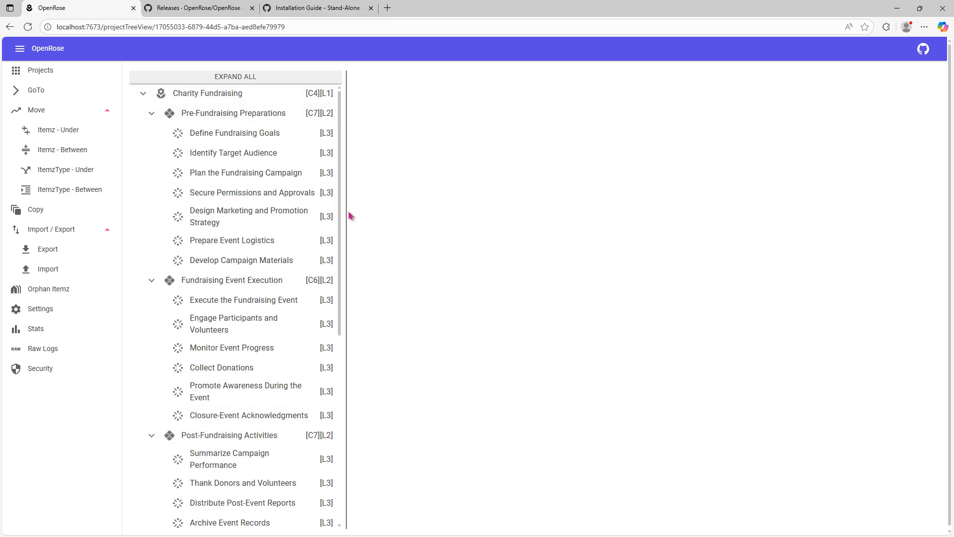
Step: Open the project's Version 1 baseline as a fully expanded tree, then go back to Projects
click(208, 93)
click(503, 132)
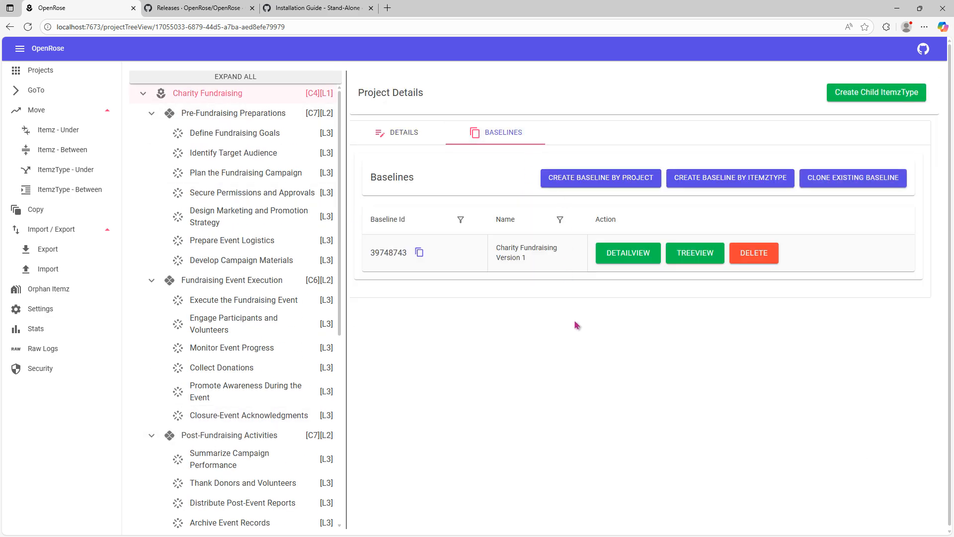
click(711, 256)
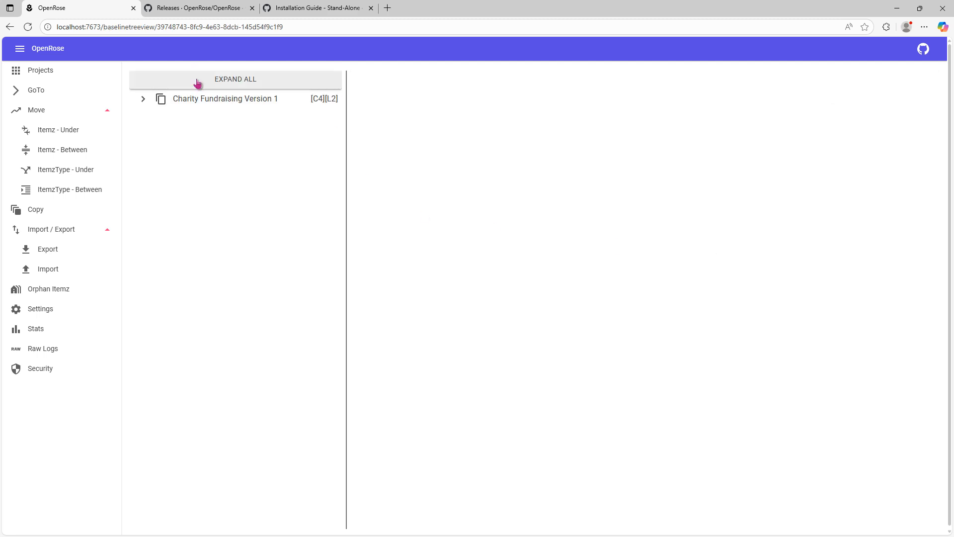
click(197, 82)
scroll(270, 317, down, 6)
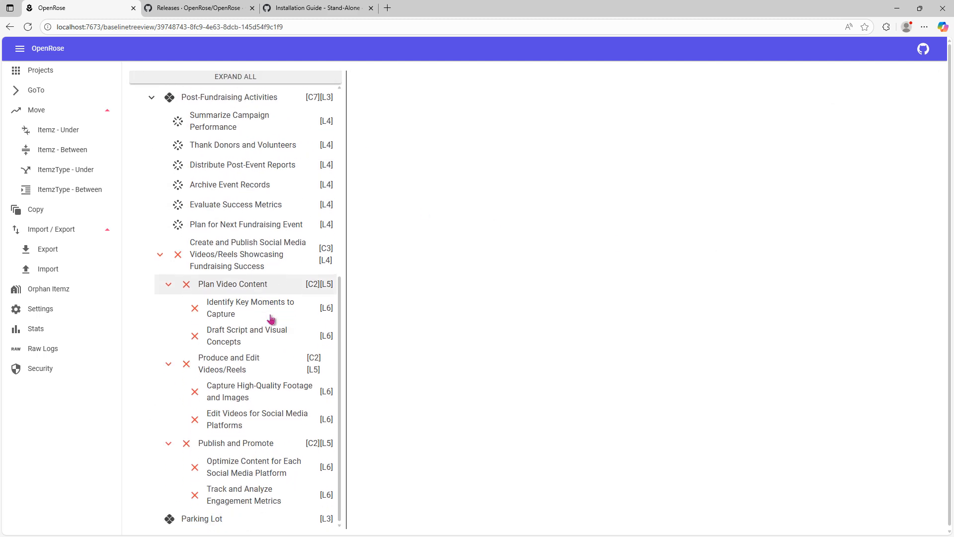
scroll(272, 318, up, 6)
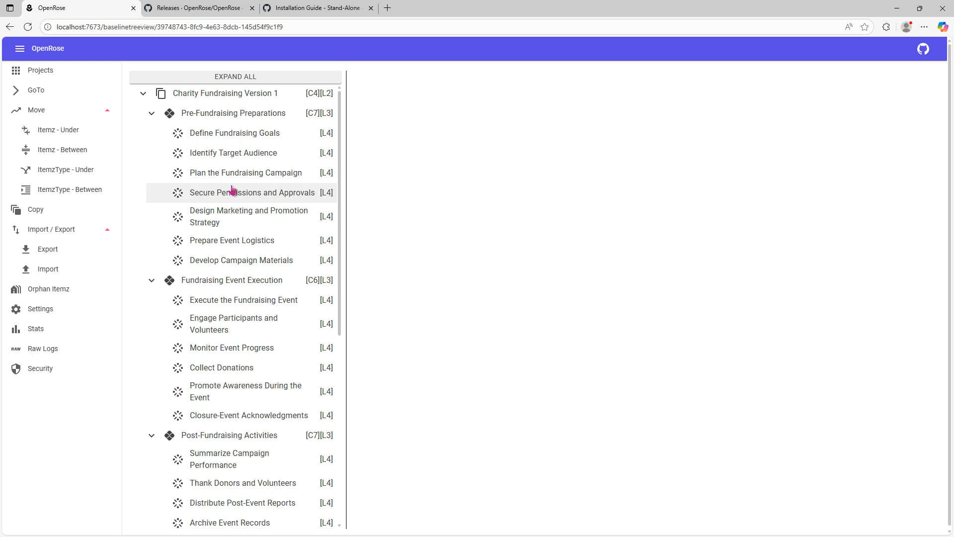
click(55, 74)
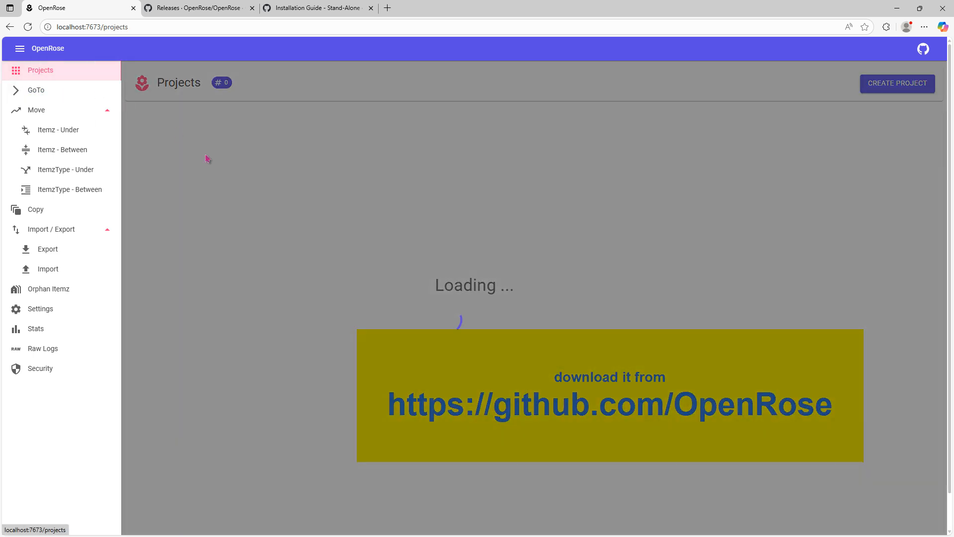